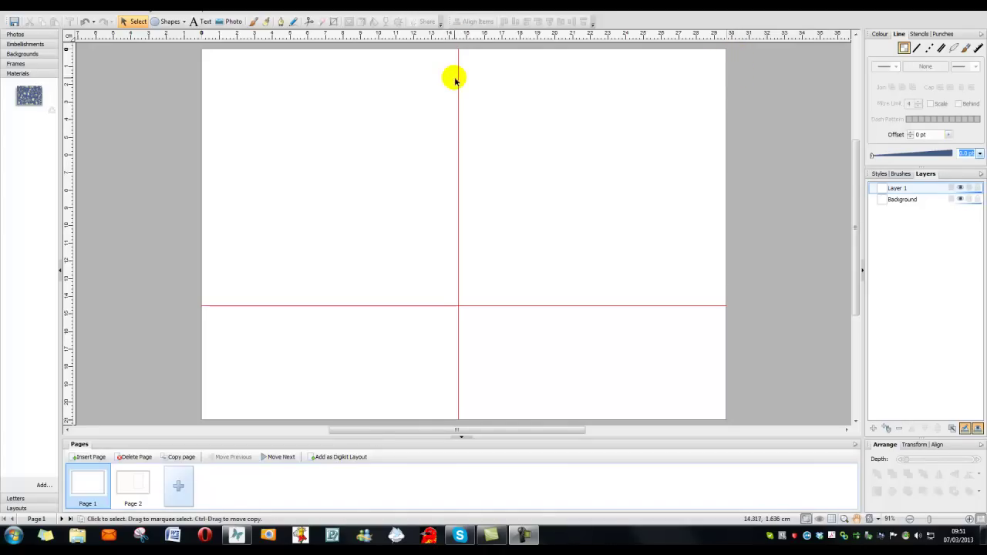
# - Draw a rectangle about 7.2 cm wide and 13.3 cm high between the vertical guide and the page's right edge, above the horizontal guide
pyautogui.moveTo(478, 34); pyautogui.dragTo(522, 33)
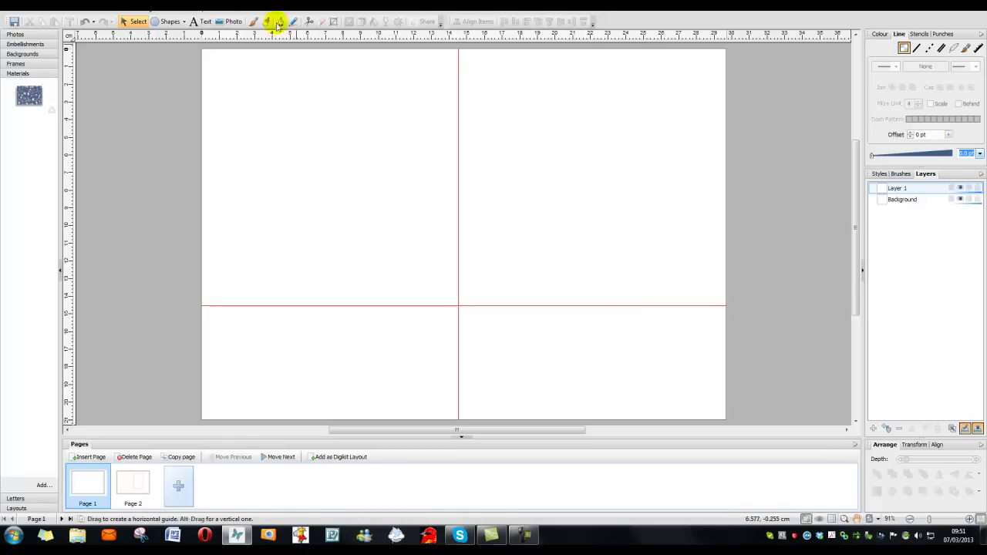
pyautogui.click(170, 22)
pyautogui.click(185, 22)
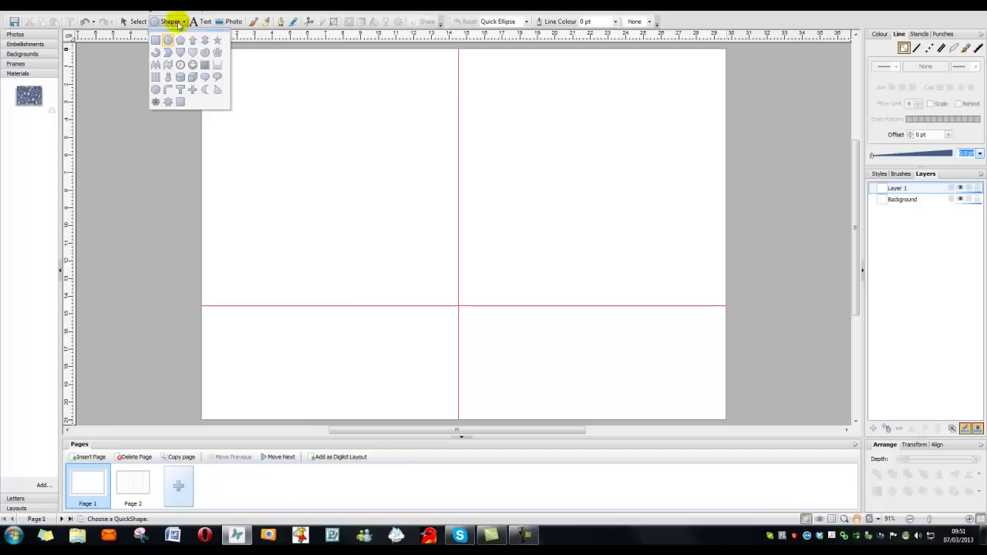
pyautogui.click(155, 43)
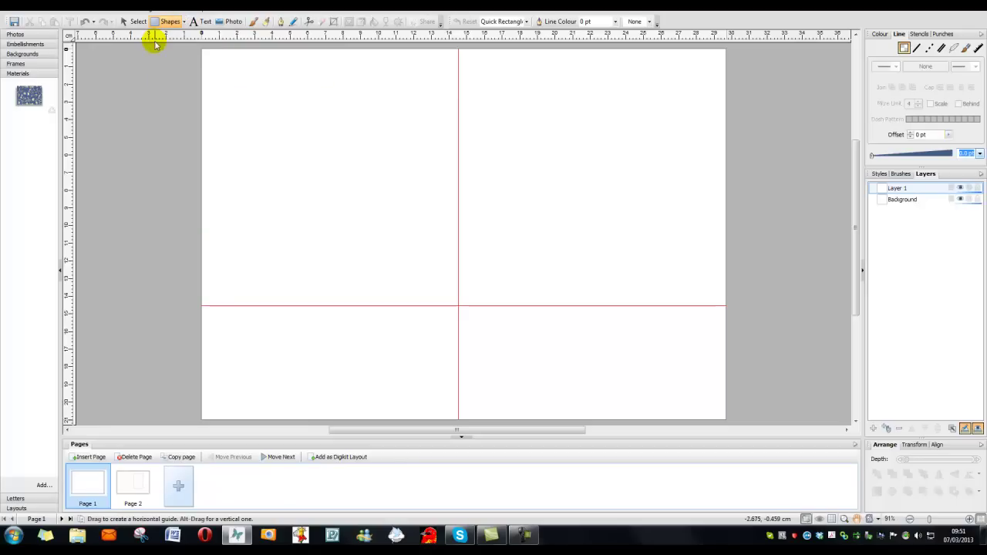
pyautogui.moveTo(476, 59)
pyautogui.mouseDown()
pyautogui.moveTo(579, 93)
pyautogui.moveTo(596, 290)
pyautogui.mouseUp()
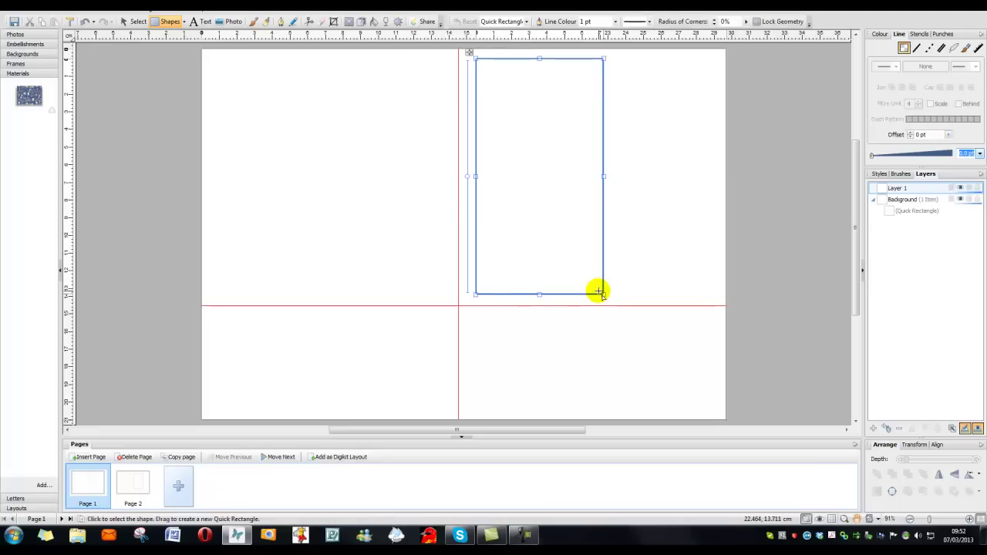
# - Set the rectangle's size to 9.5 cm wide and 14.5 cm high
pyautogui.click(916, 446)
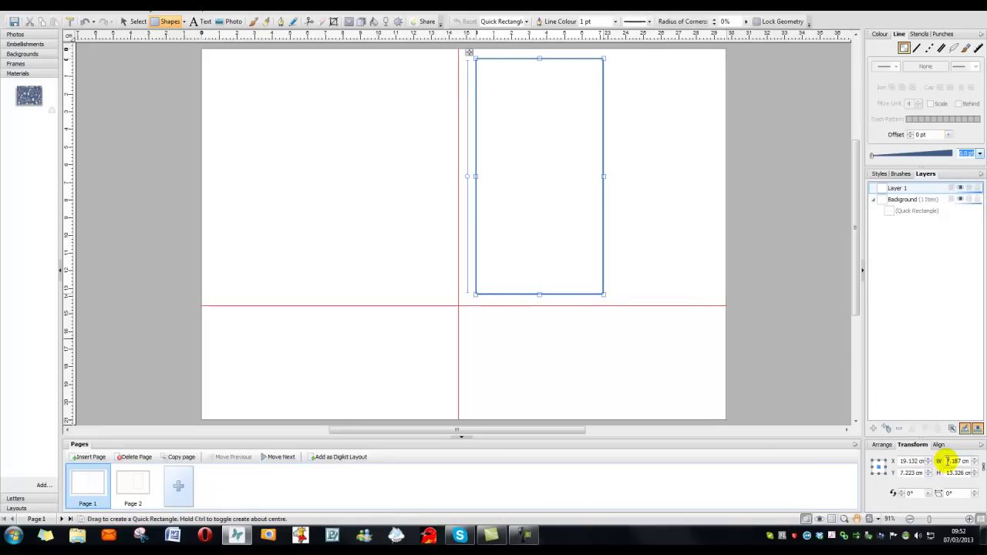
pyautogui.moveTo(949, 461); pyautogui.dragTo(974, 463)
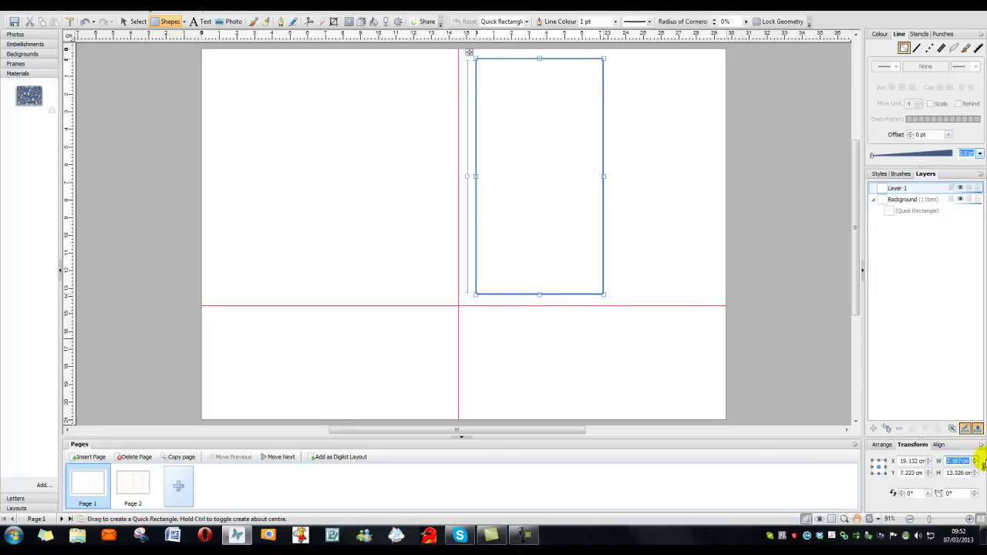
pyautogui.write('9.5')
pyautogui.press('Tab')
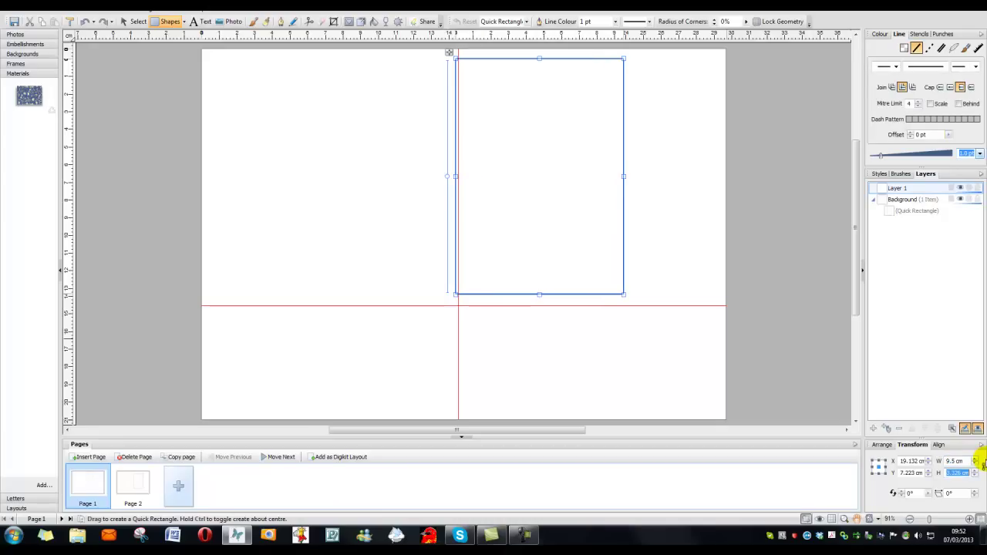
pyautogui.write('14.')
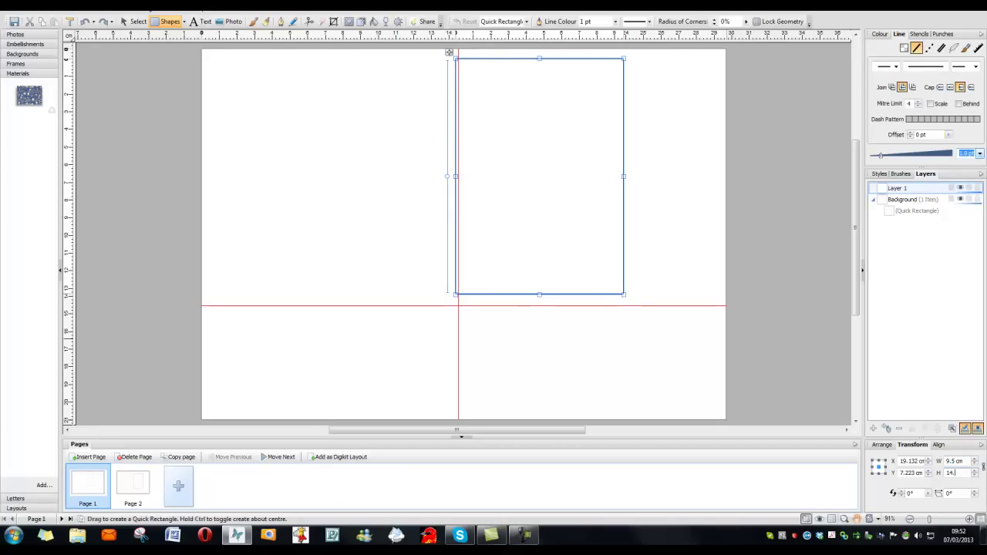
pyautogui.press('Return')
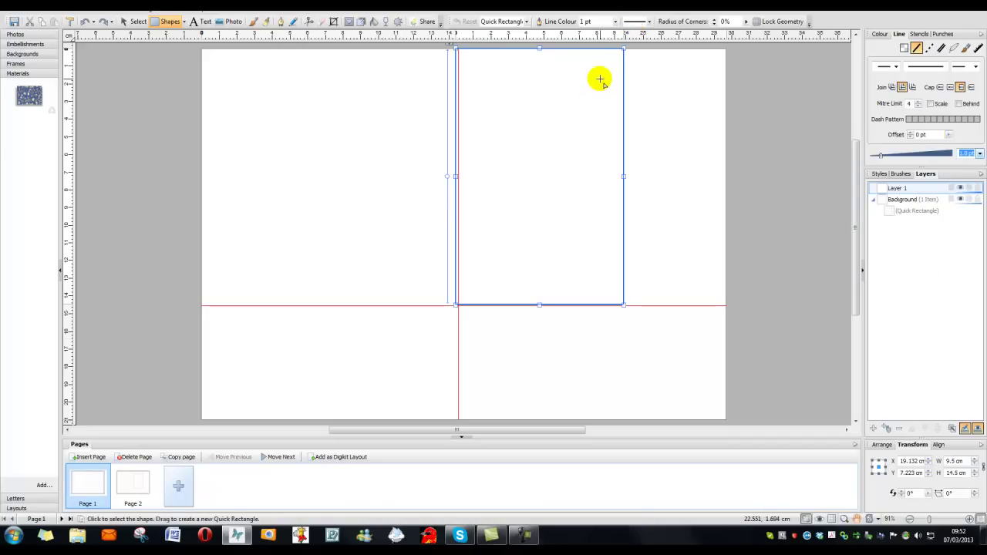
# - Move the rectangle slightly right so that its left edge clears the vertical guide
pyautogui.click(882, 35)
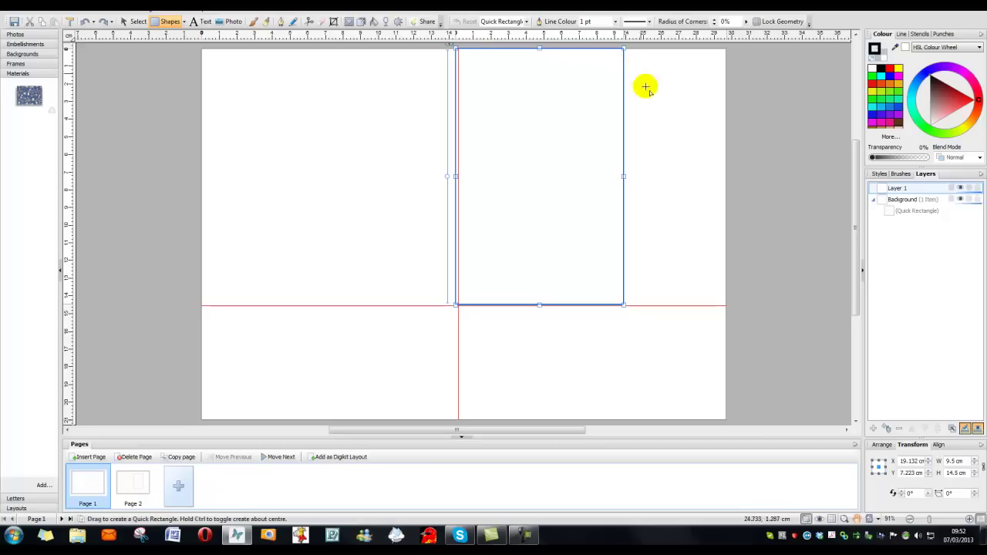
pyautogui.moveTo(858, 247); pyautogui.dragTo(855, 227)
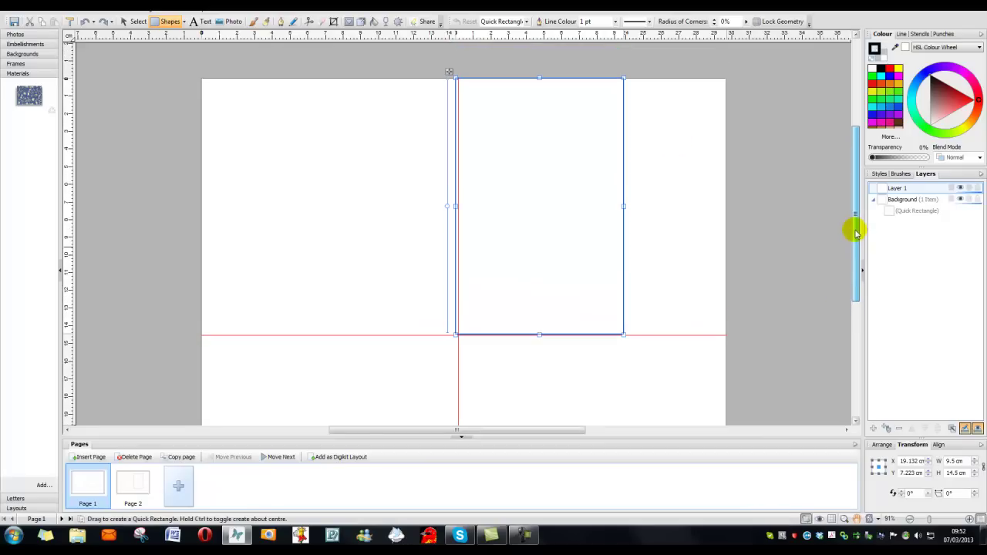
pyautogui.click(167, 21)
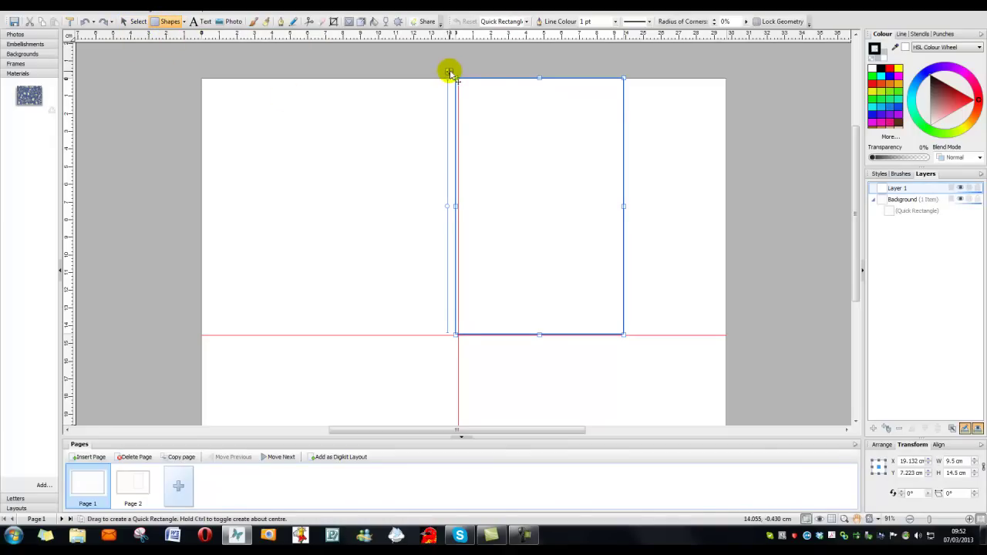
pyautogui.moveTo(450, 73)
pyautogui.mouseDown()
pyautogui.moveTo(511, 128)
pyautogui.moveTo(412, 66)
pyautogui.moveTo(476, 77)
pyautogui.moveTo(461, 72)
pyautogui.mouseUp()
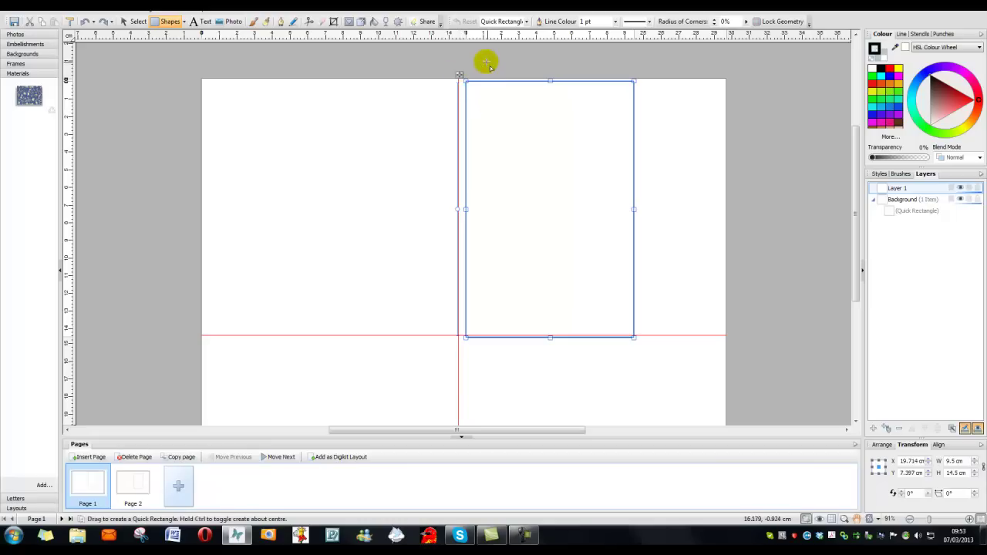
# - Duplicate the rectangle with the copy offset down and to the right, and delete the extra third rectangle
pyautogui.moveTo(460, 75); pyautogui.dragTo(496, 101)
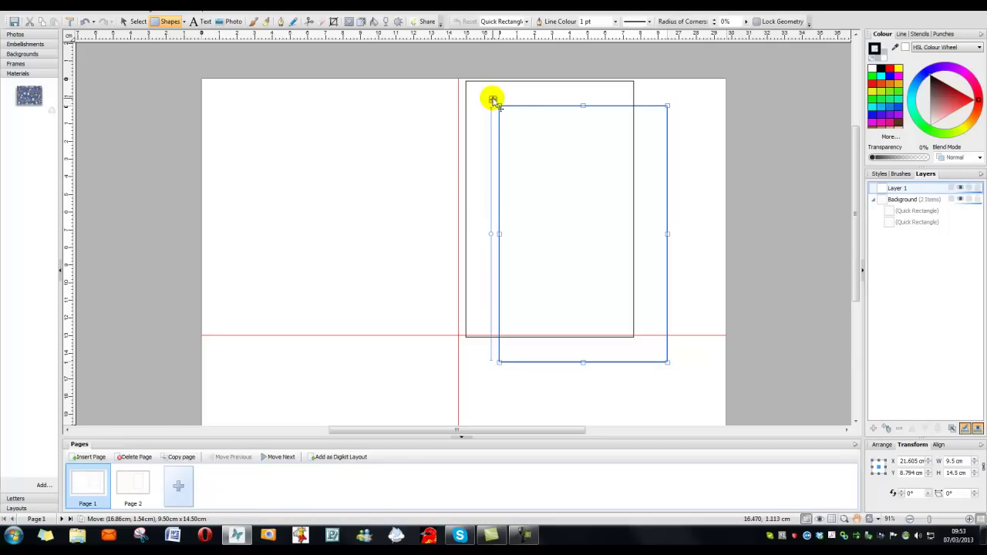
pyautogui.moveTo(493, 100); pyautogui.dragTo(544, 147)
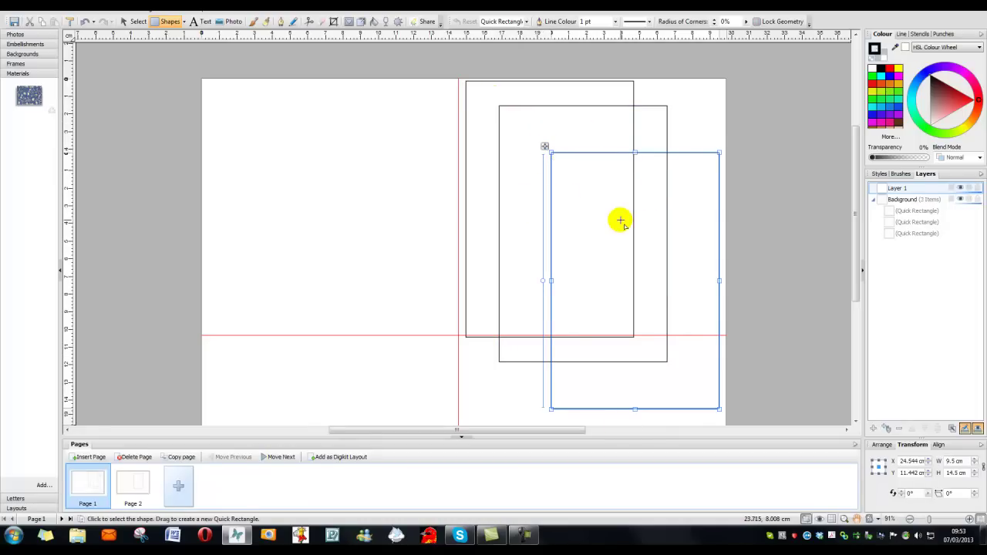
pyautogui.press('Delete')
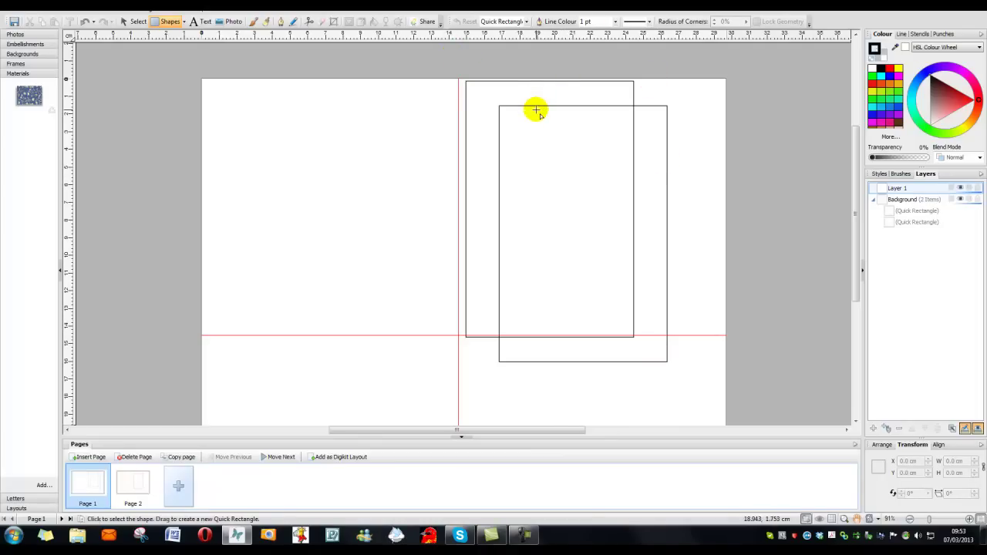
# - Resize the duplicate rectangle to 8.5 cm wide and 13.5 cm high
pyautogui.click(538, 110)
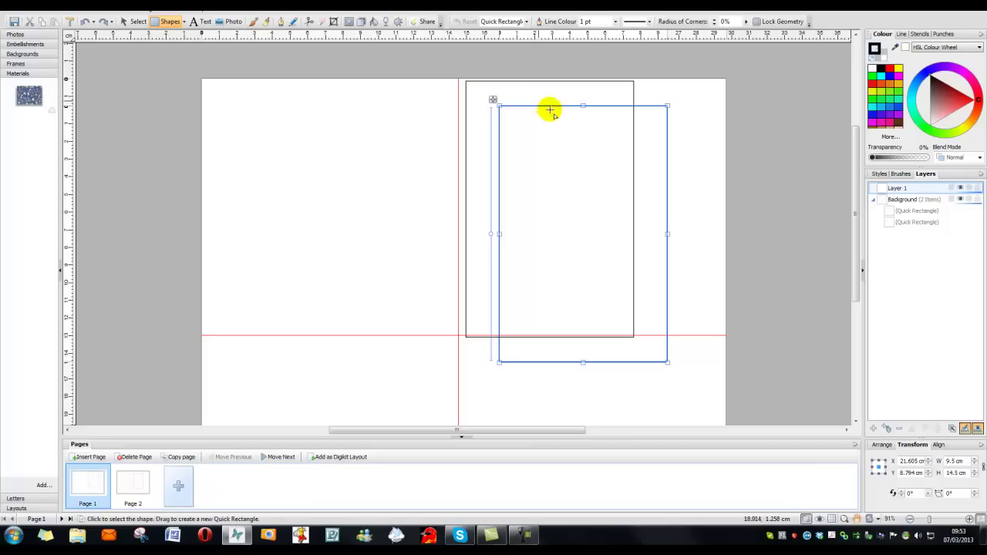
pyautogui.click(955, 461)
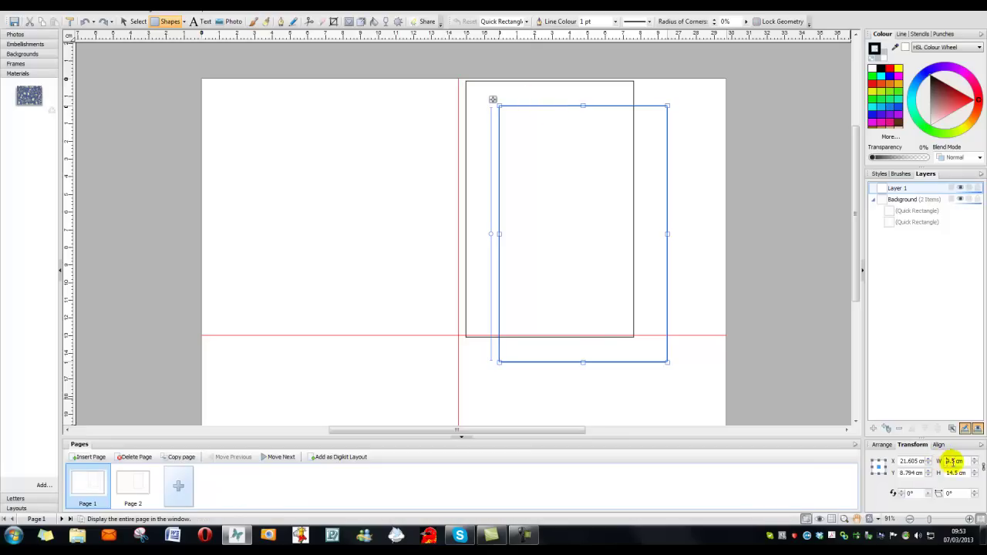
pyautogui.write('8.5')
pyautogui.press('Tab')
pyautogui.write('1')
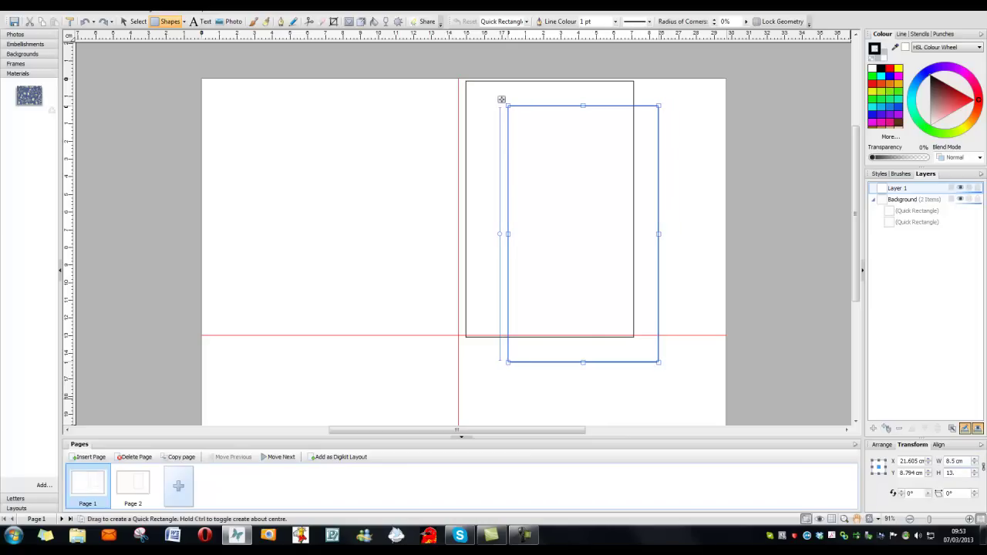
pyautogui.press('Return')
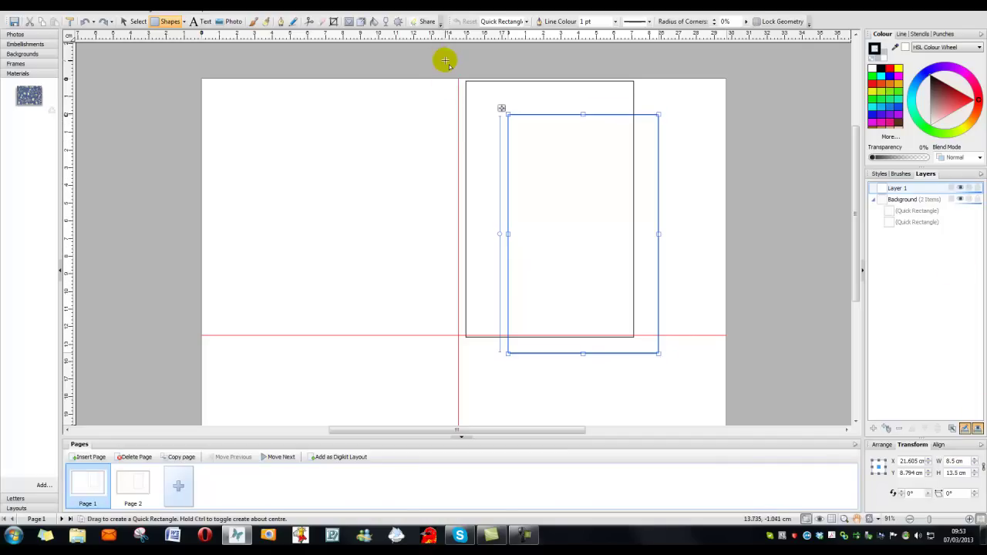
# - Select both rectangles and centre them on each other vertically and horizontally
pyautogui.click(131, 22)
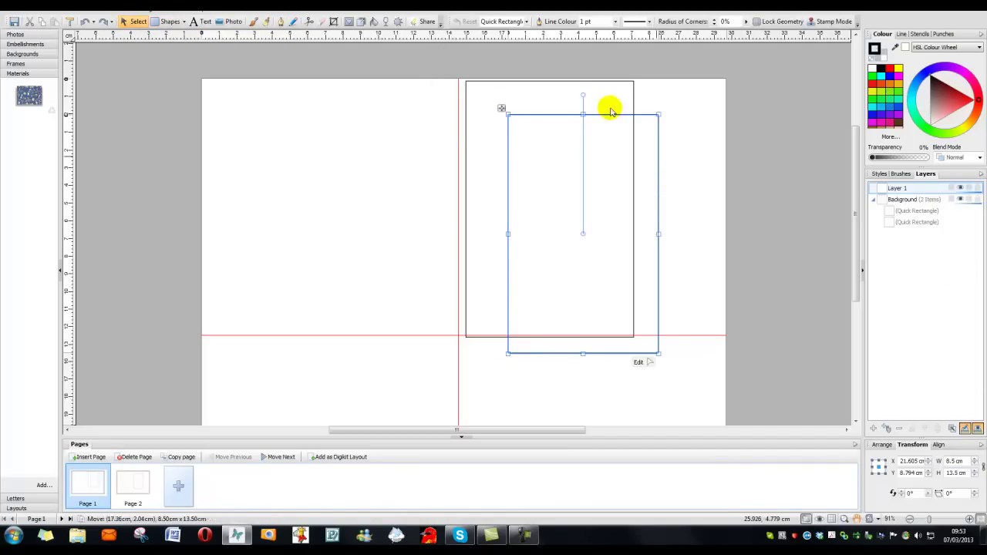
pyautogui.moveTo(418, 53); pyautogui.dragTo(715, 414)
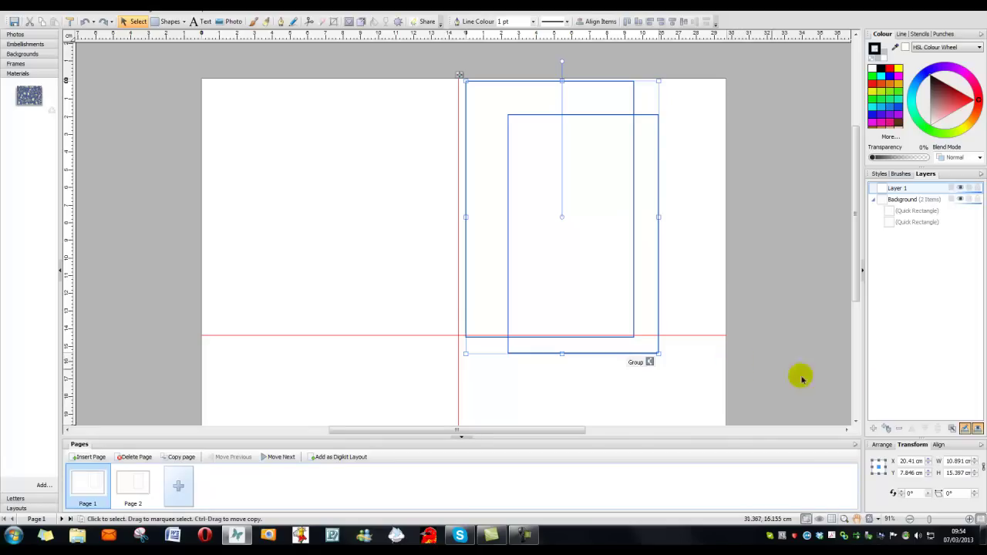
pyautogui.click(940, 445)
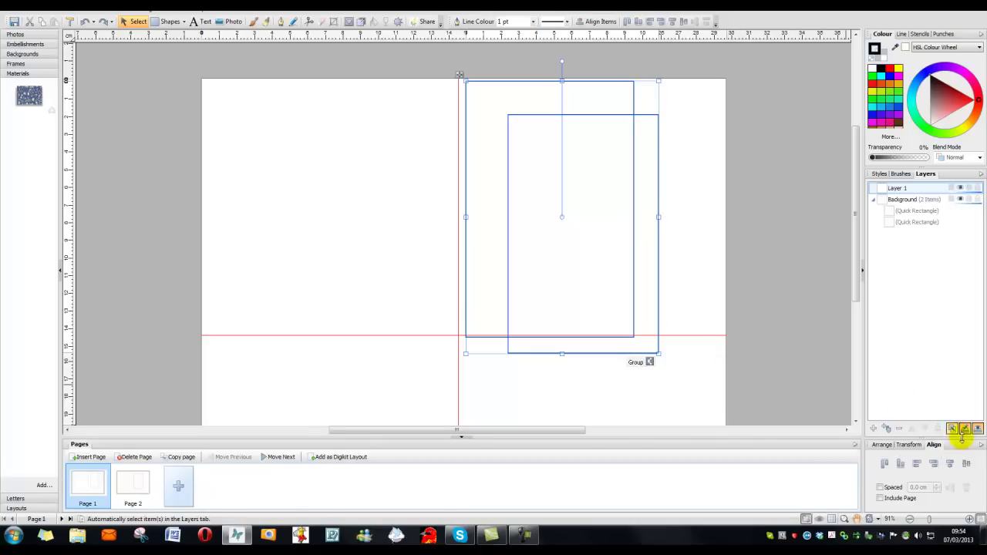
pyautogui.click(966, 464)
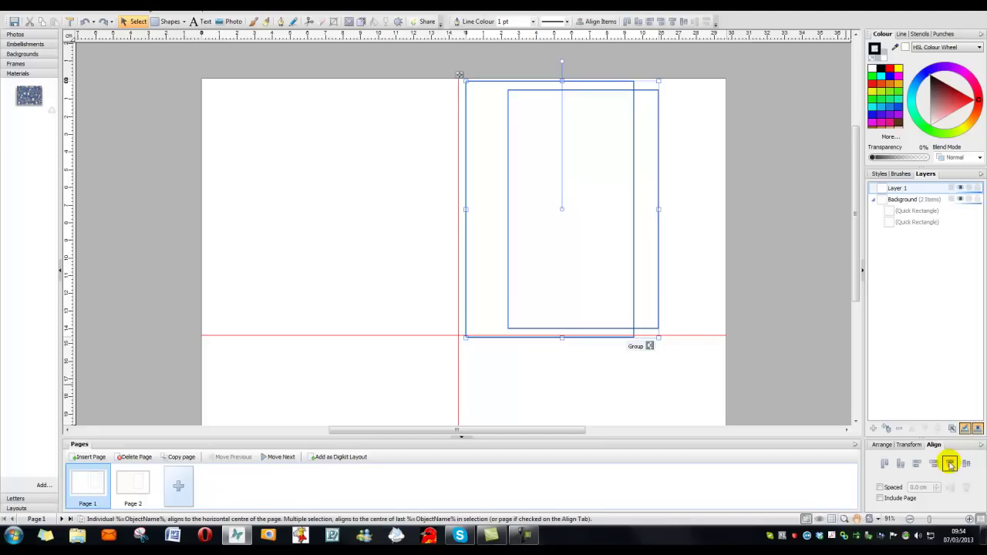
pyautogui.click(951, 463)
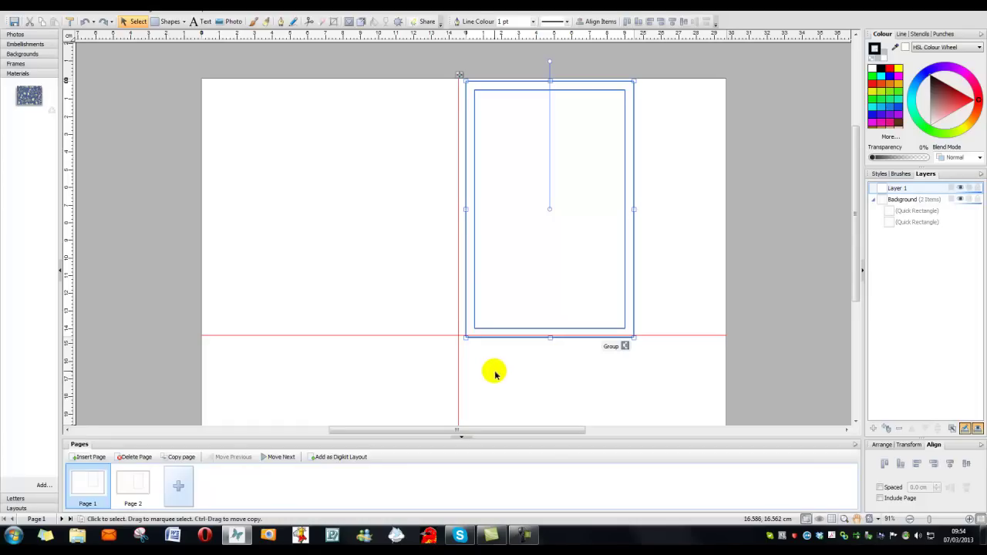
# - Draw a circle about 7.8 cm across on the left half of the page and duplicate it a little lower and to the right
pyautogui.click(170, 22)
pyautogui.click(184, 21)
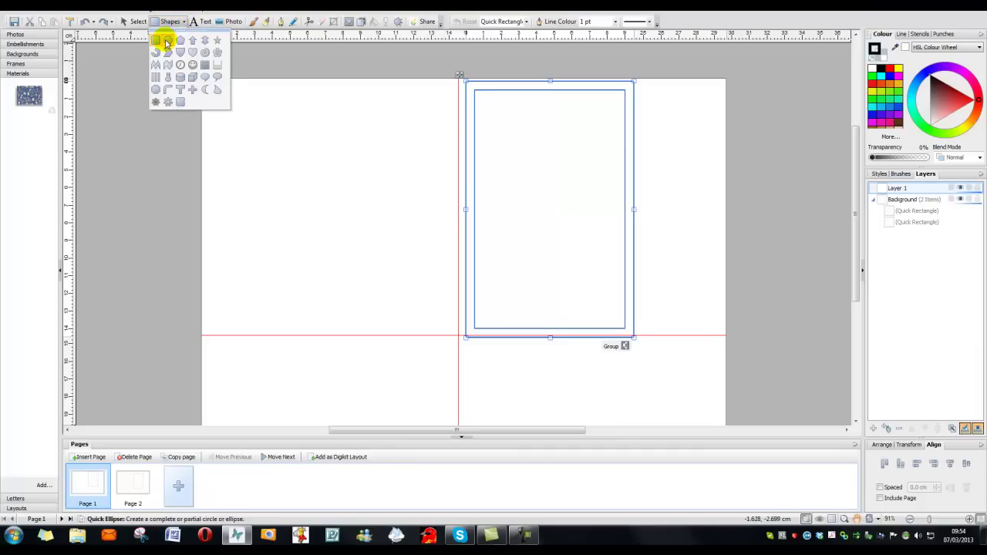
pyautogui.click(167, 44)
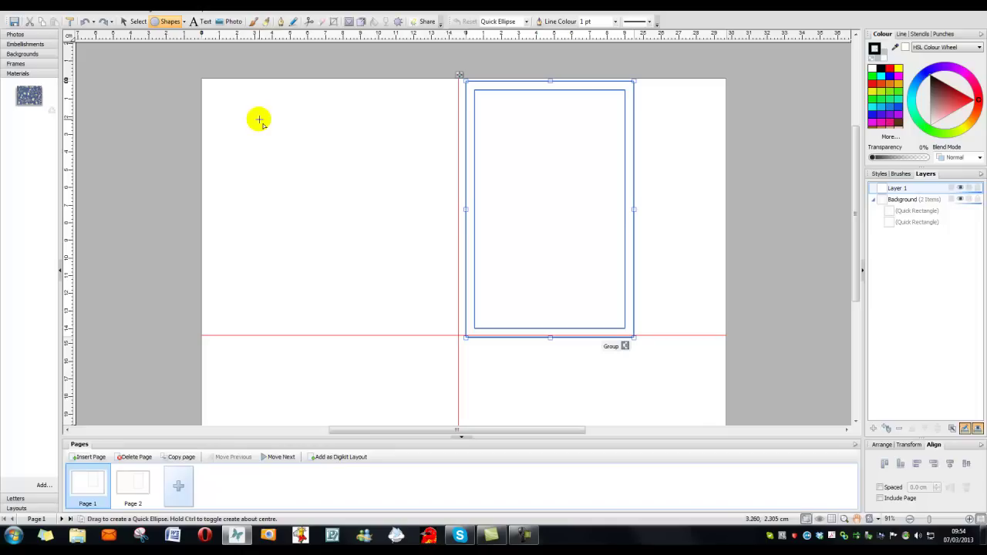
pyautogui.moveTo(259, 119); pyautogui.dragTo(397, 276)
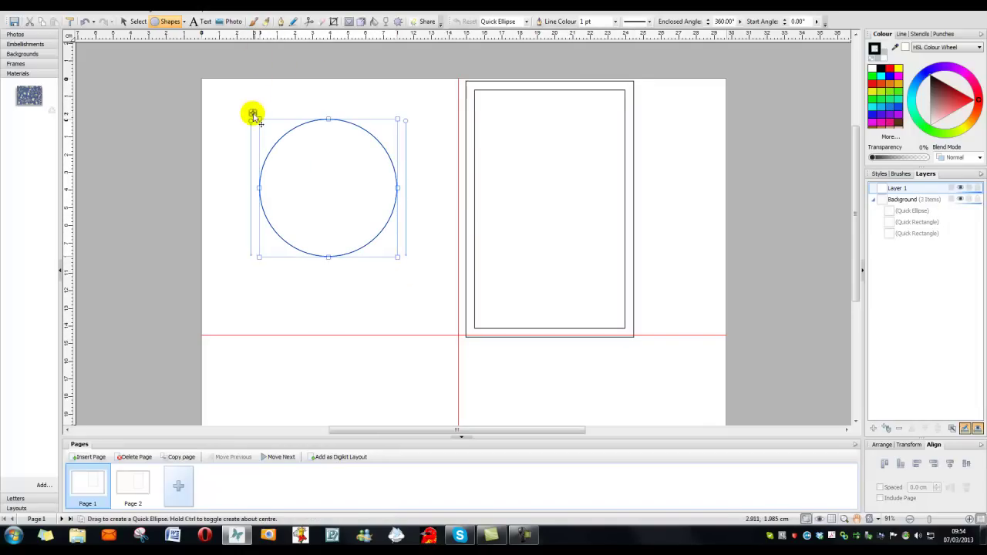
pyautogui.moveTo(253, 114); pyautogui.dragTo(285, 182)
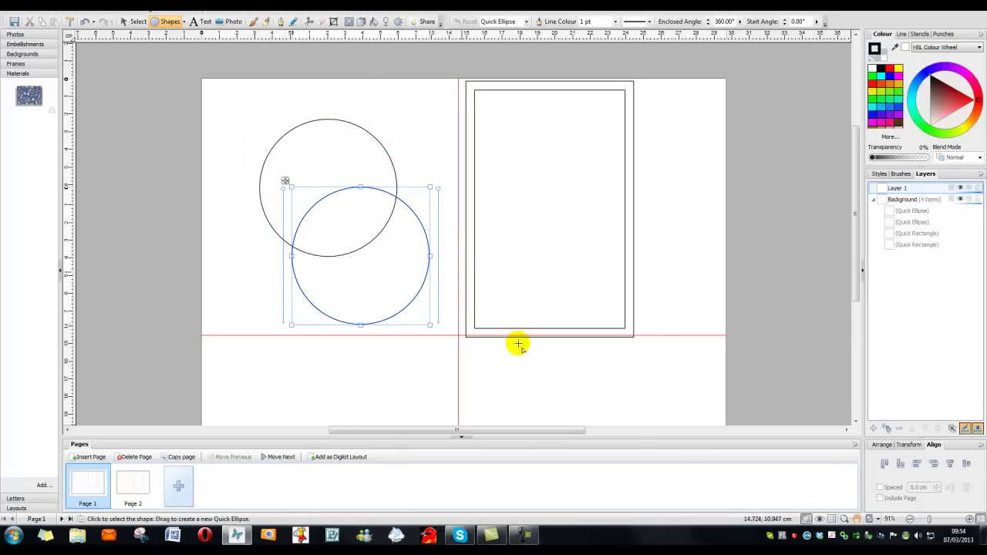
# - Resize the duplicate circle to 9.5 by 9.5 cm and move it over the right edge of the nested rectangles
pyautogui.click(912, 446)
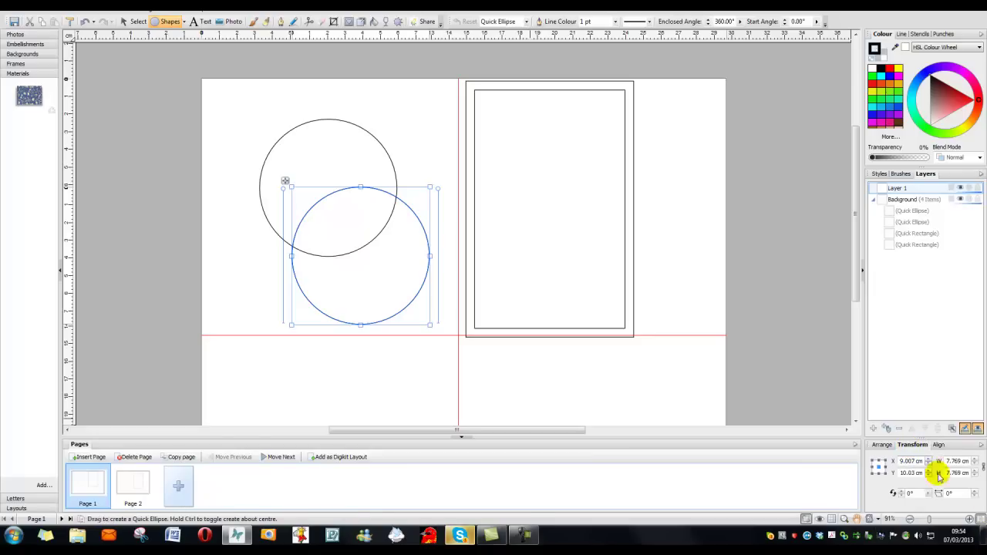
pyautogui.click(970, 462)
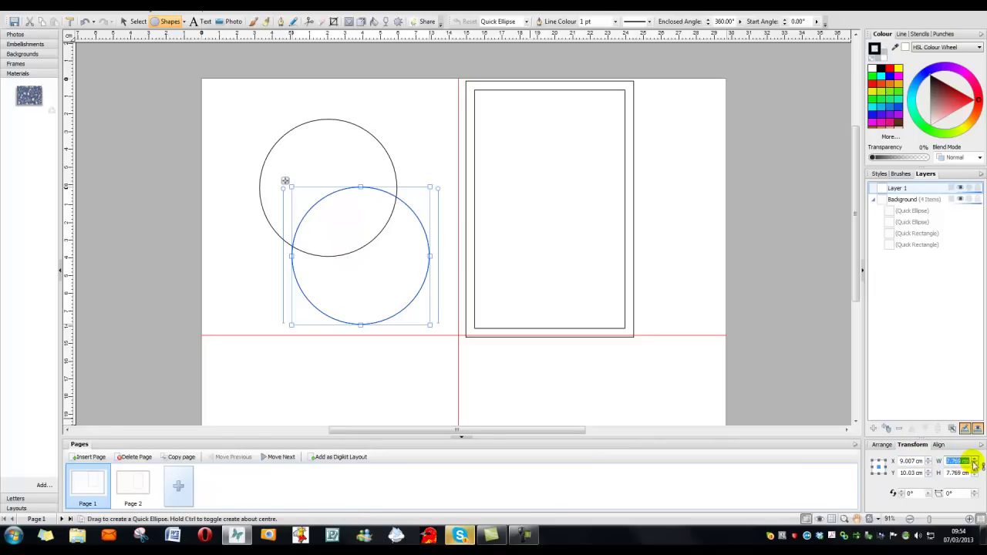
pyautogui.write('9.5')
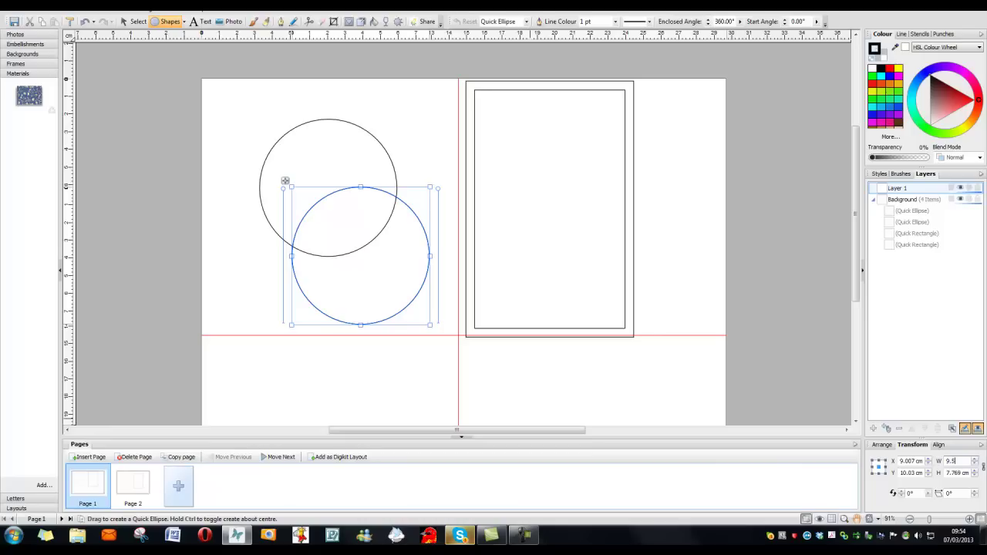
pyautogui.press('Tab')
pyautogui.write('9.5')
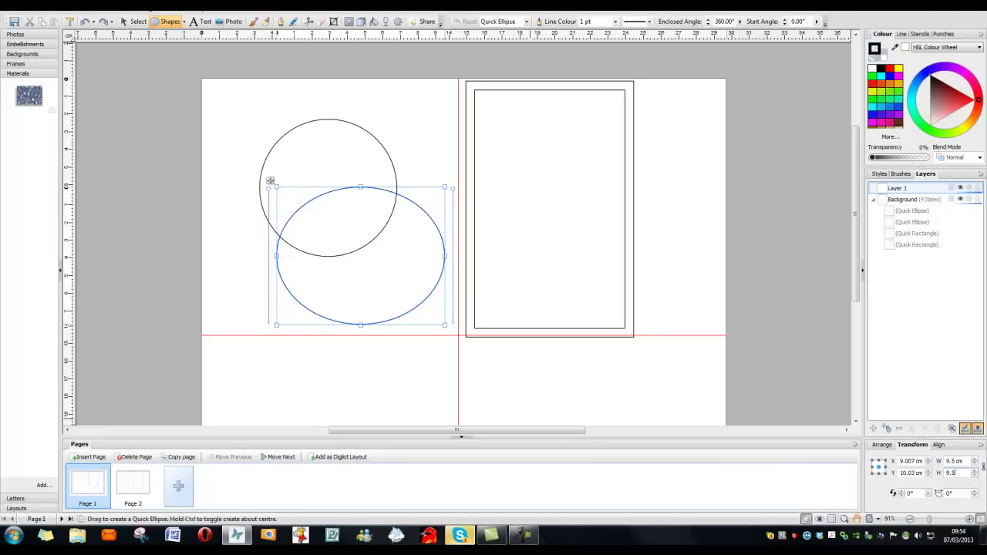
pyautogui.press('Return')
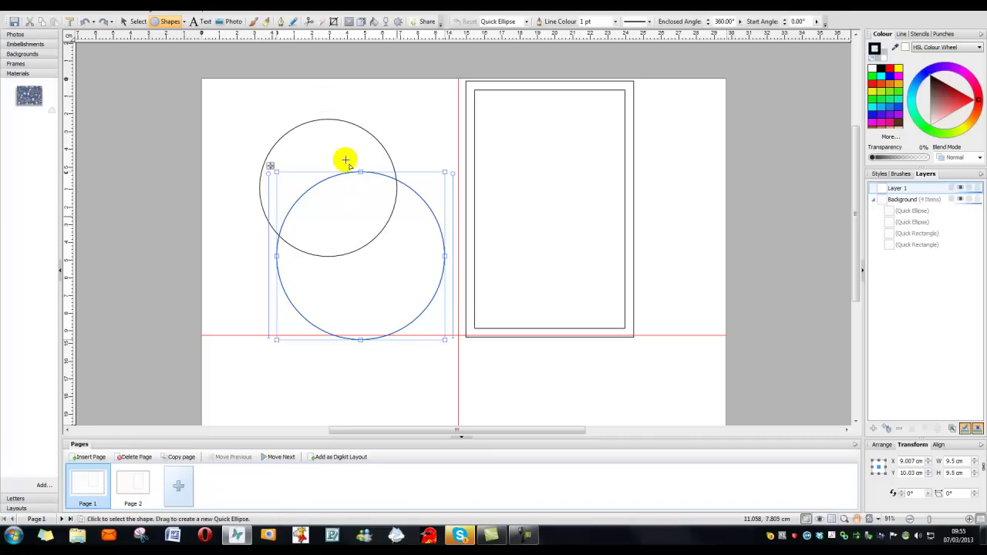
pyautogui.moveTo(271, 168); pyautogui.dragTo(540, 133)
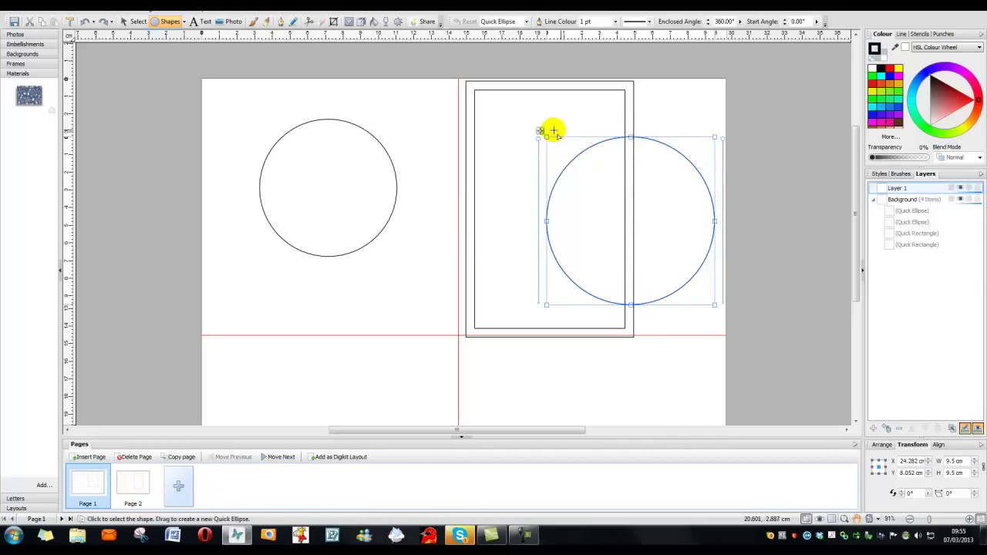
# - Nudge the 9.5 cm circle so its centre sits on the outer rectangle's right edge, and align the two on their vertical centres
pyautogui.moveTo(540, 132); pyautogui.dragTo(544, 132)
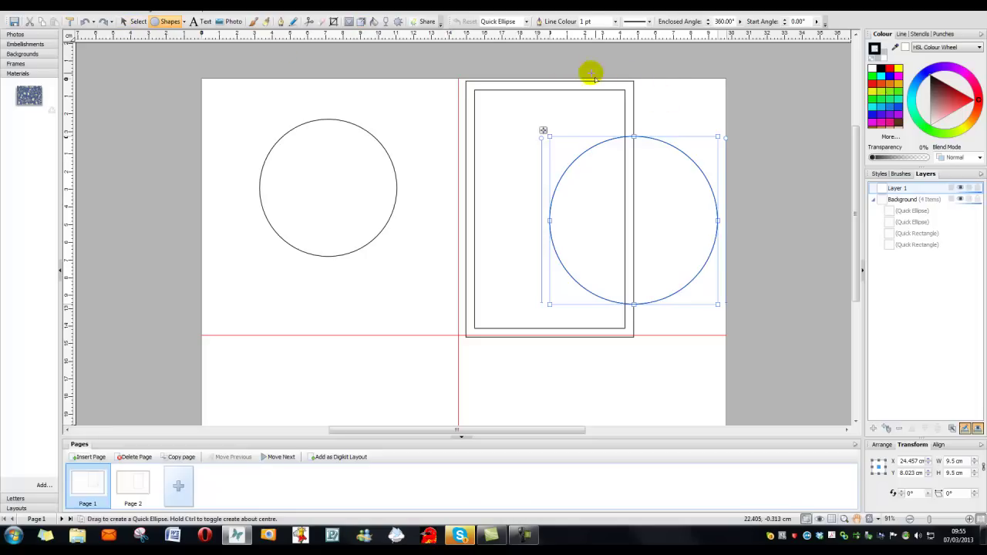
pyautogui.click(131, 21)
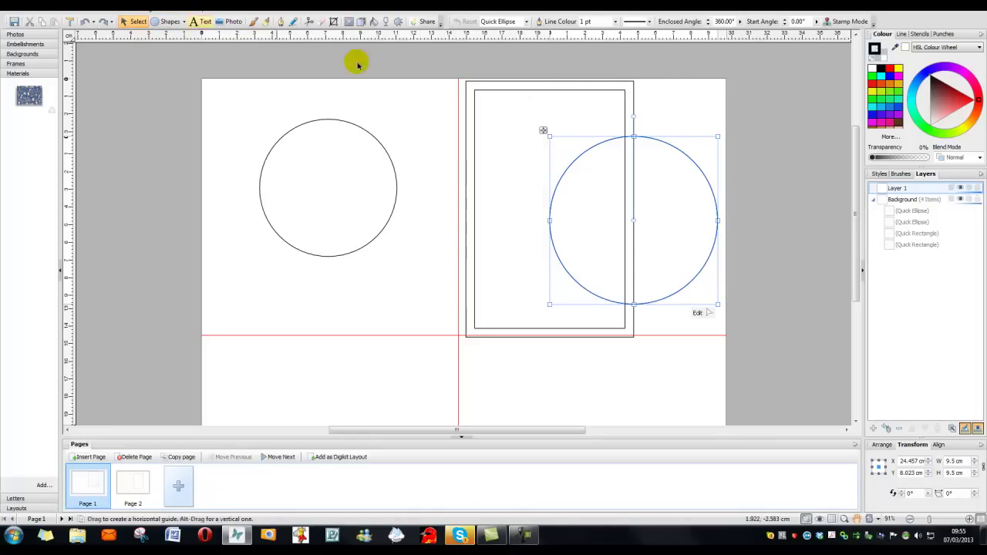
pyautogui.keyDown('shift'); pyautogui.click(632, 84); pyautogui.keyUp('shift')
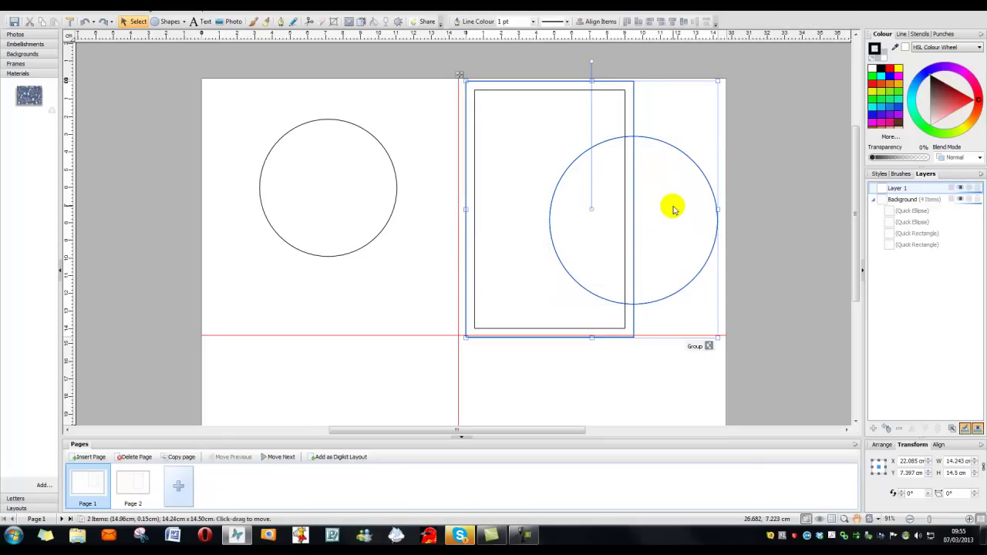
pyautogui.click(935, 445)
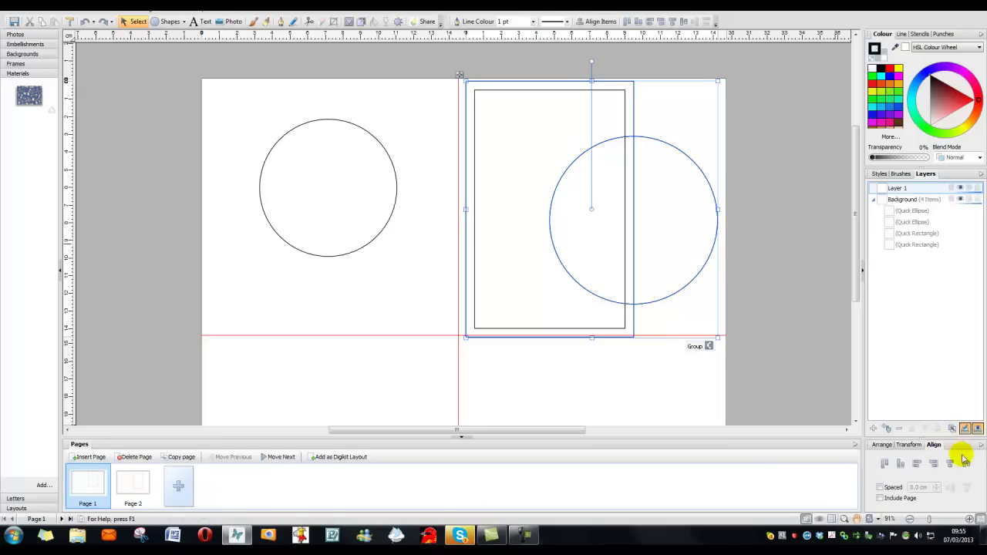
pyautogui.click(966, 463)
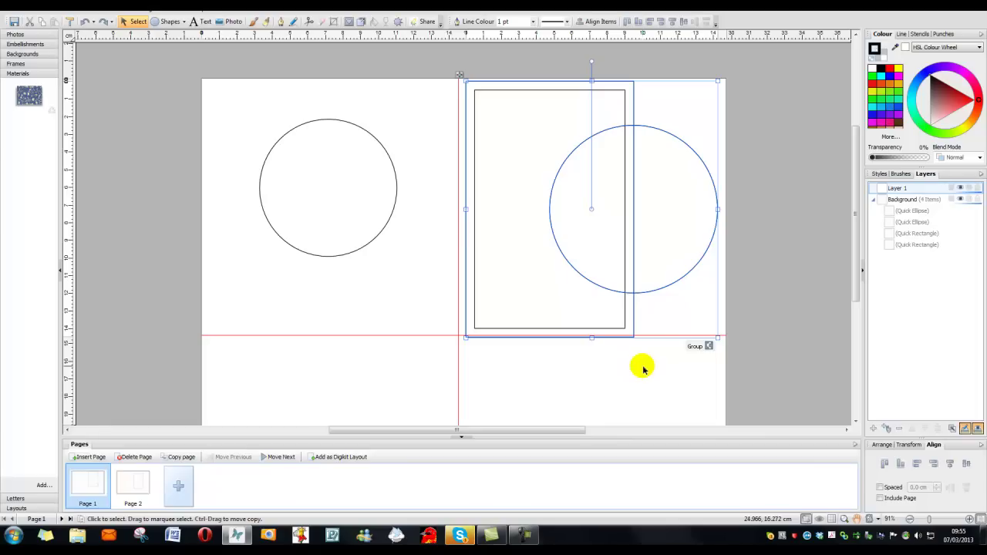
# - Subtract the 9.5 cm circle from the outer rectangle to cut a semicircular notch in its right side
pyautogui.click(885, 446)
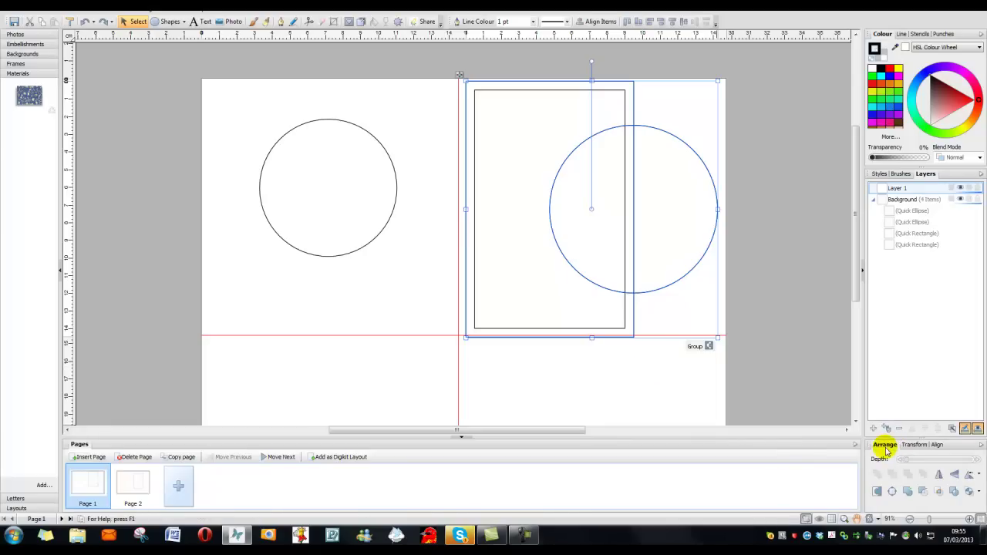
pyautogui.click(924, 490)
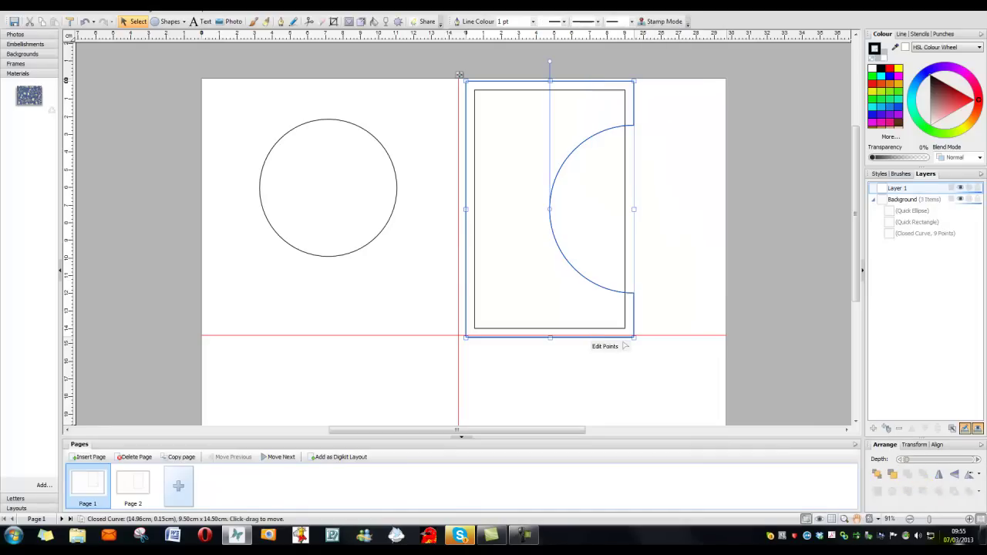
pyautogui.click(519, 539)
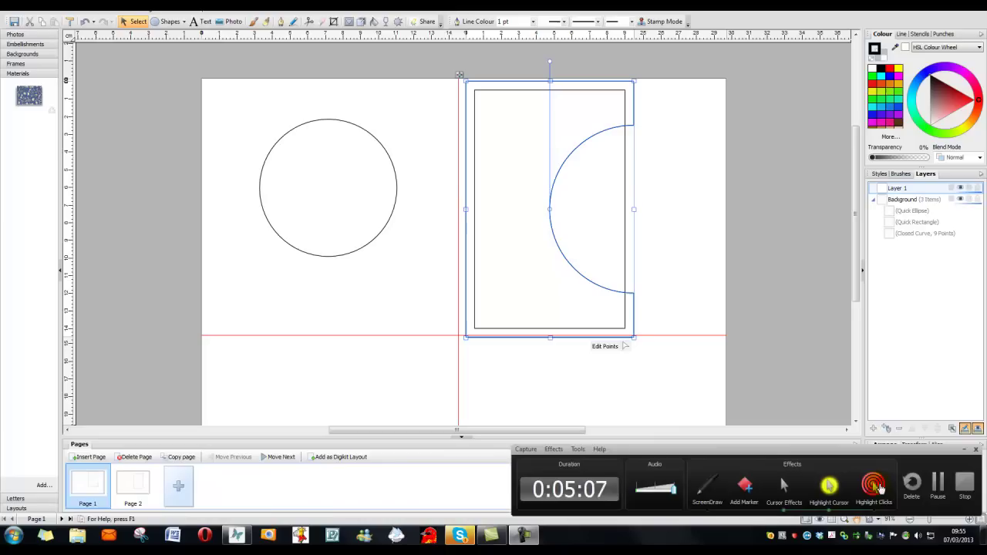
pyautogui.click(934, 482)
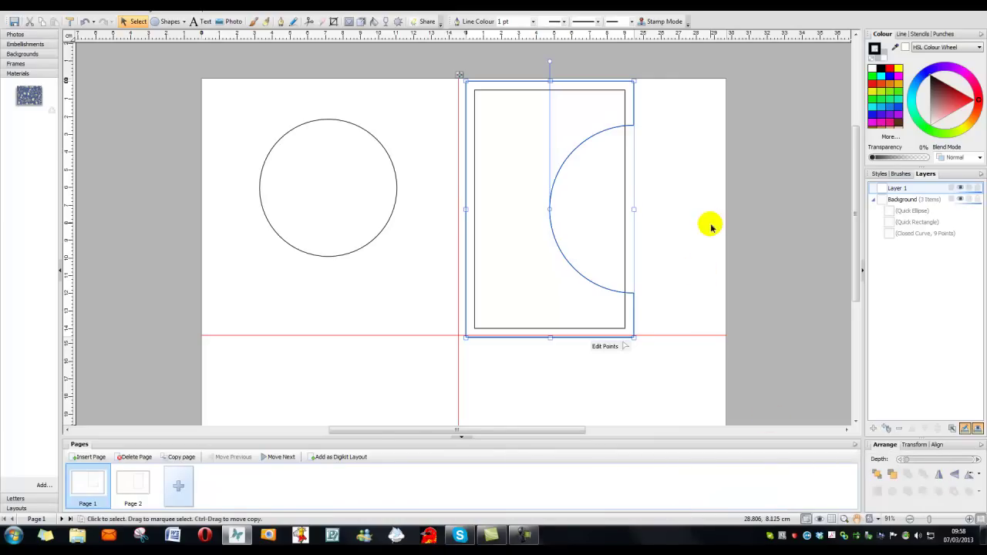
# - Resize the remaining circle on the left half of the page to 10.5 by 10.5 cm
pyautogui.click(354, 128)
pyautogui.click(913, 445)
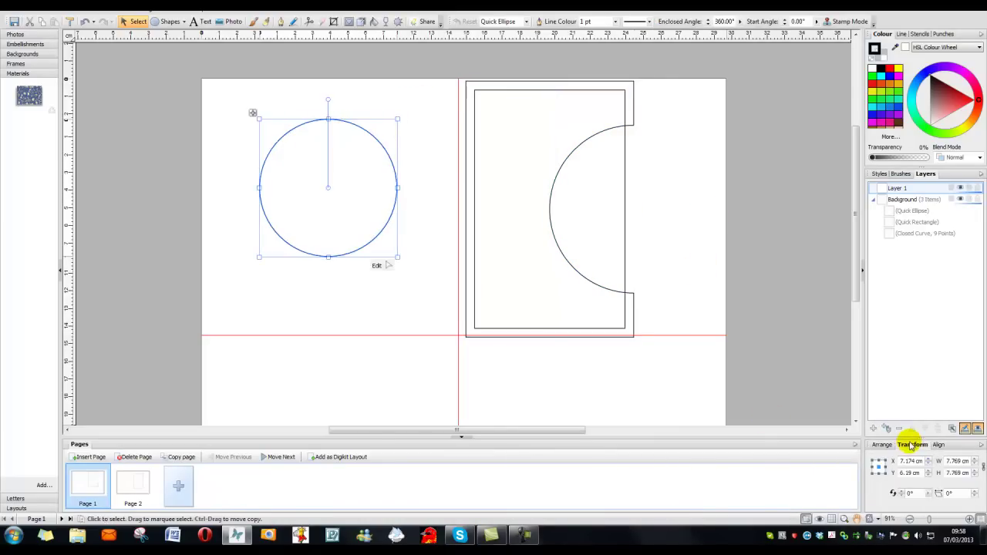
pyautogui.moveTo(948, 462); pyautogui.dragTo(974, 463)
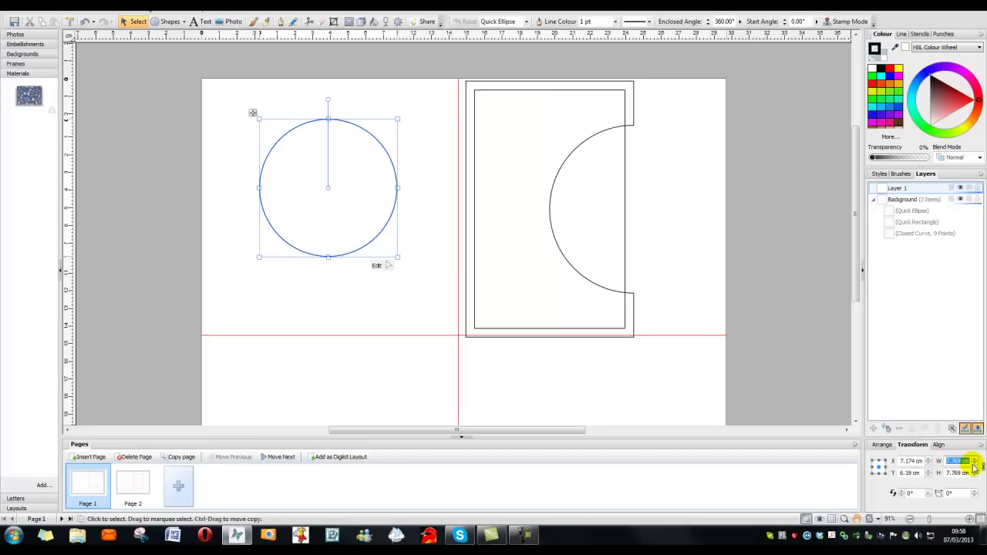
pyautogui.write('10.5')
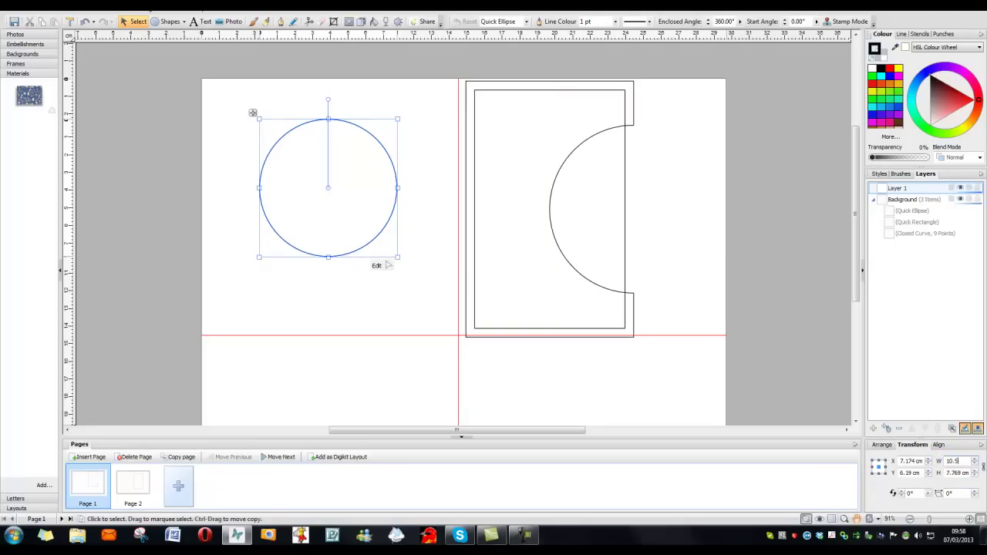
pyautogui.press('Tab')
pyautogui.write('1')
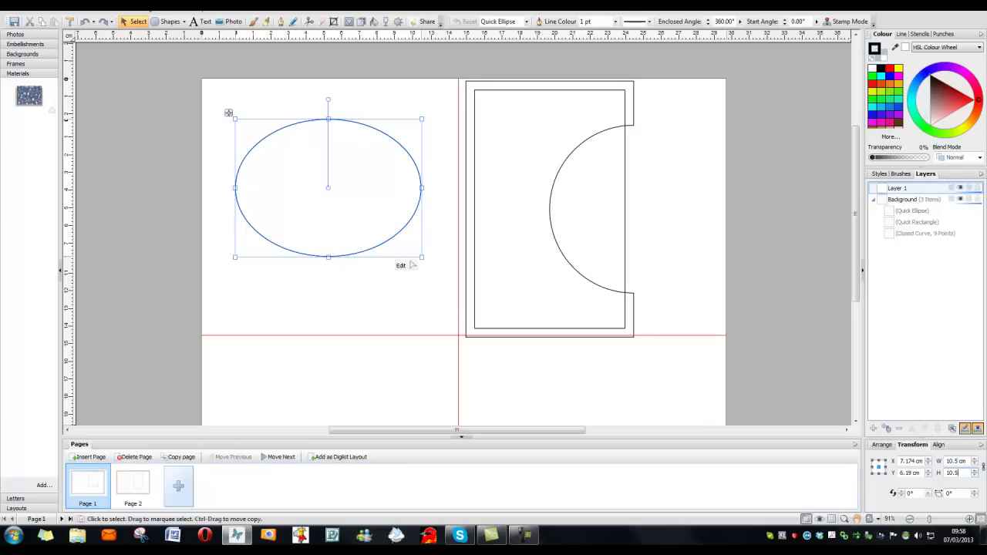
pyautogui.write('0.5')
pyautogui.press('Return')
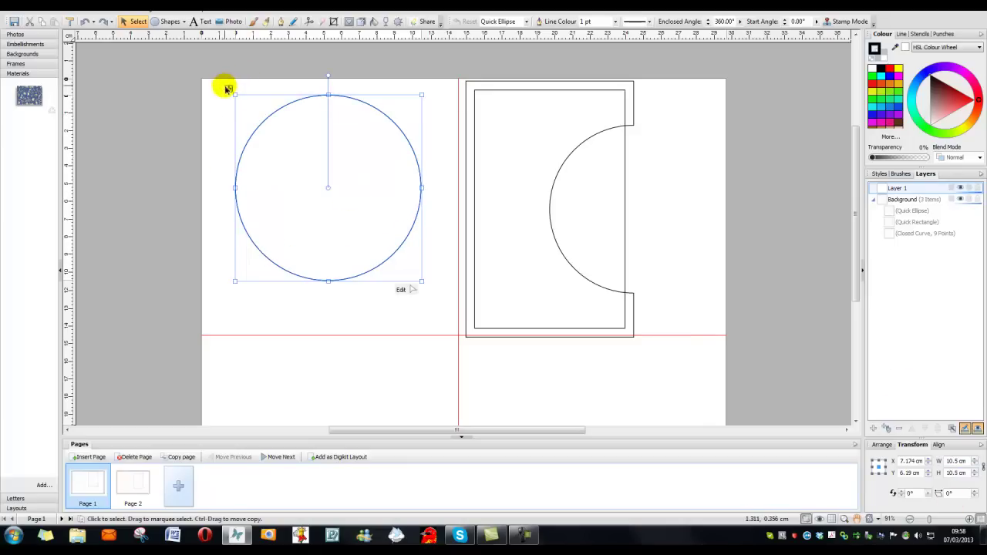
# - Move the 10.5 cm circle over the notch in the outer shape and align it vertically centred with the inner rectangle
pyautogui.moveTo(231, 91); pyautogui.dragTo(534, 108)
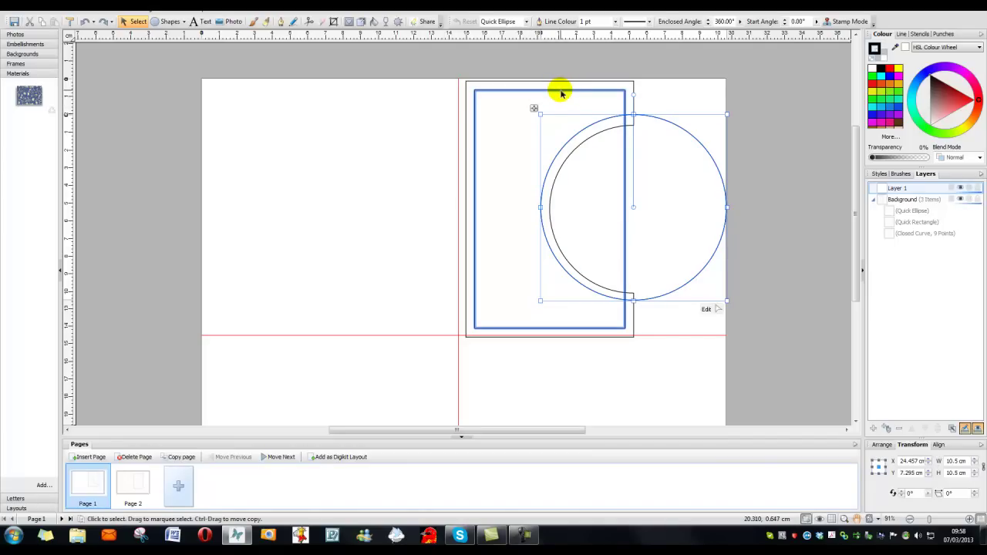
pyautogui.keyDown('shift'); pyautogui.click(561, 93); pyautogui.keyUp('shift')
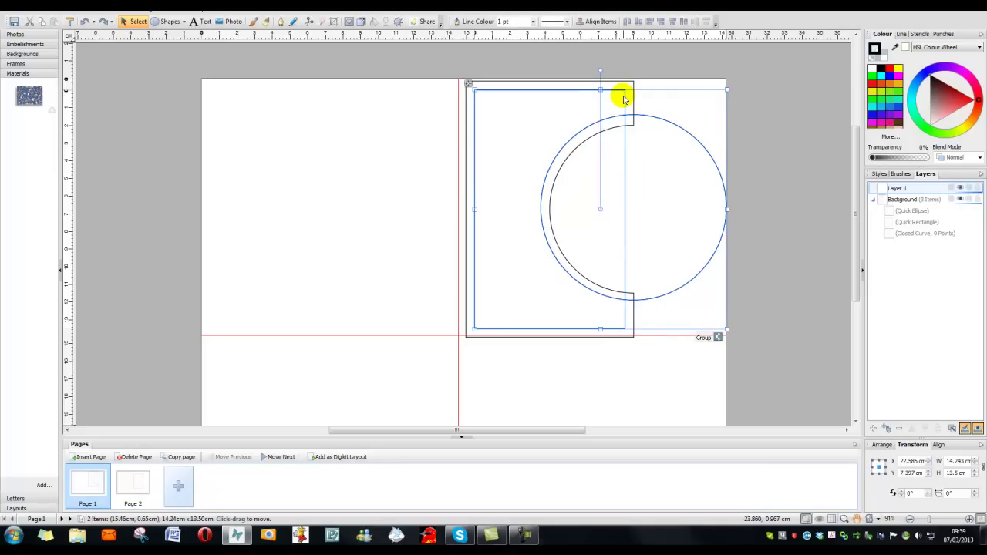
pyautogui.click(936, 445)
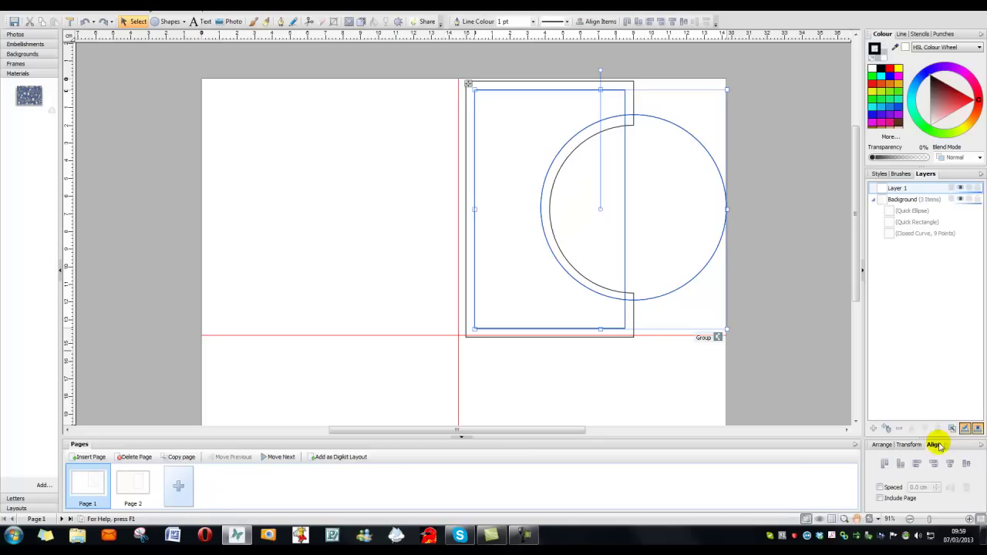
pyautogui.click(966, 464)
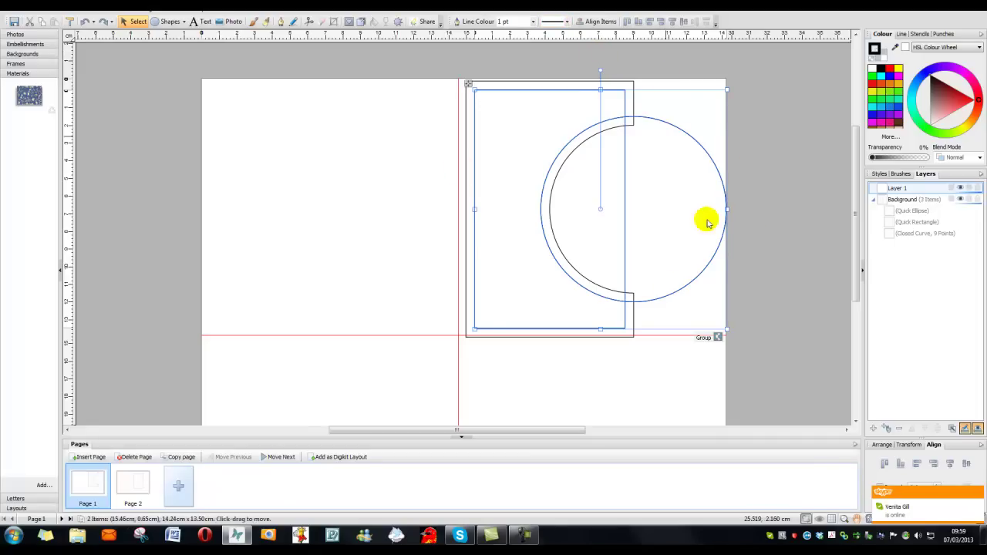
# - Subtract the 10.5 cm circle from the inner rectangle and combine the two notched outlines into a single frame shape
pyautogui.click(883, 445)
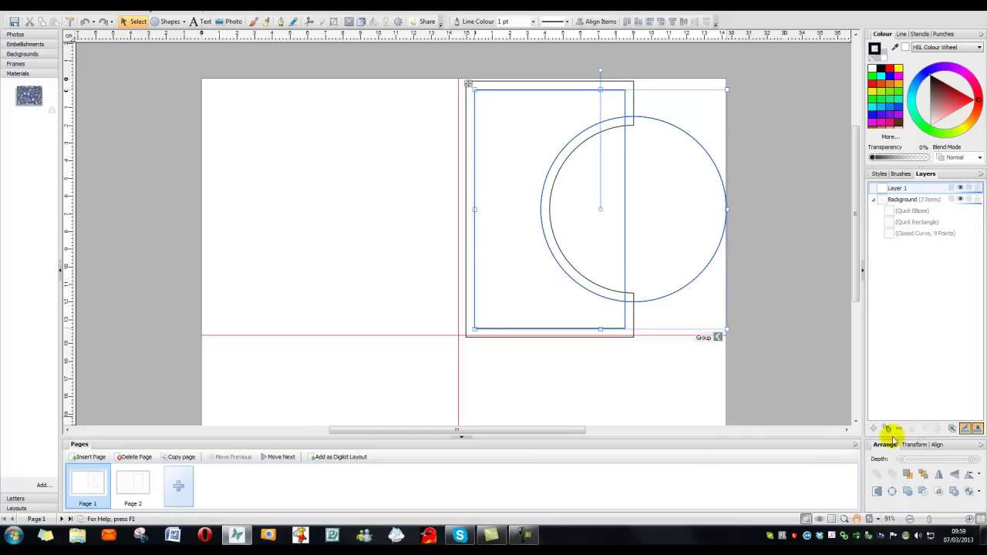
pyautogui.click(923, 492)
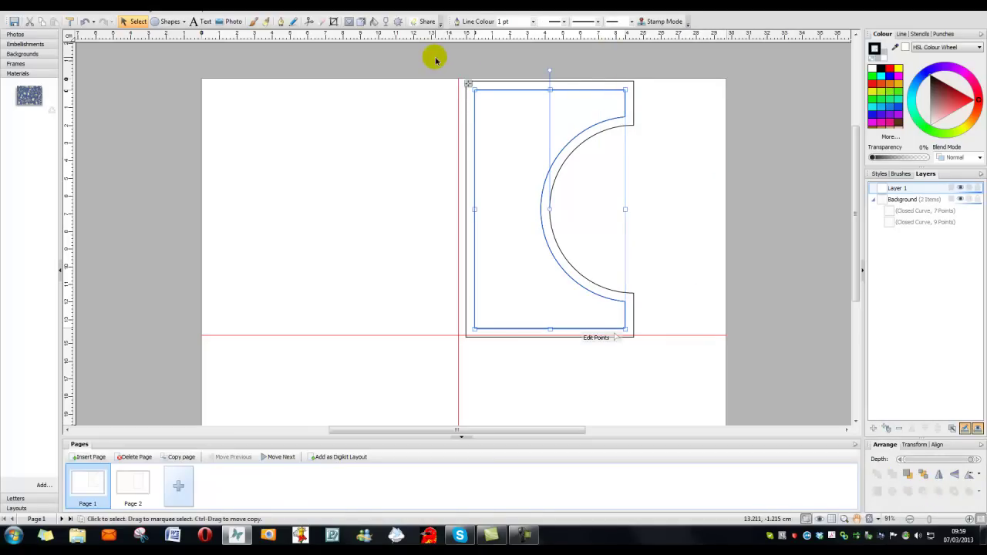
pyautogui.moveTo(436, 58); pyautogui.dragTo(693, 391)
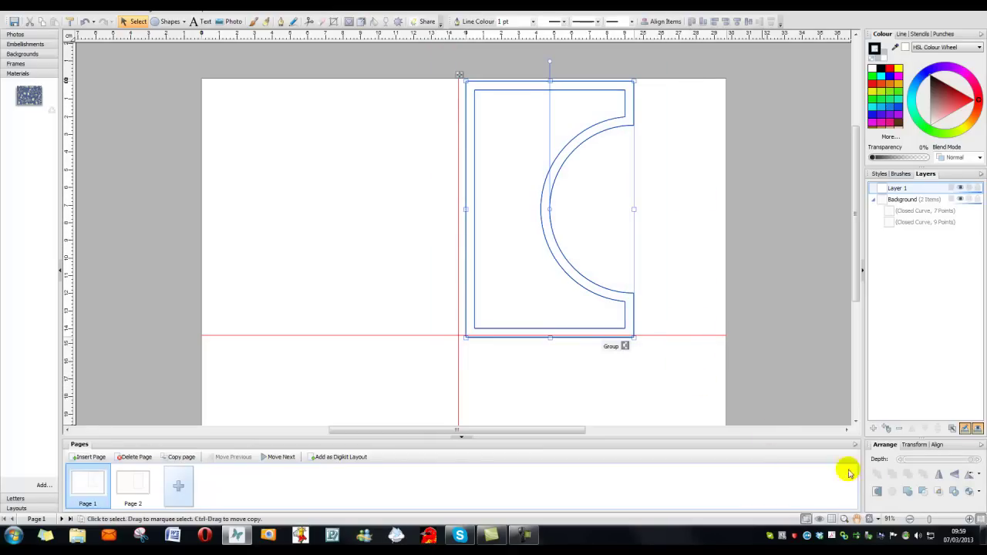
pyautogui.click(954, 492)
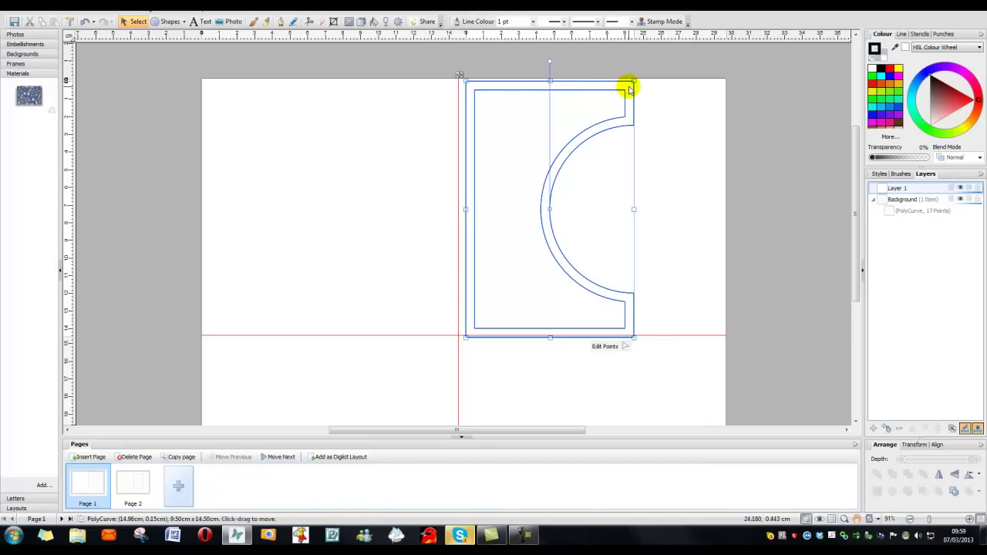
# - Try a red fill on the combined frame and set it back to white
pyautogui.click(889, 69)
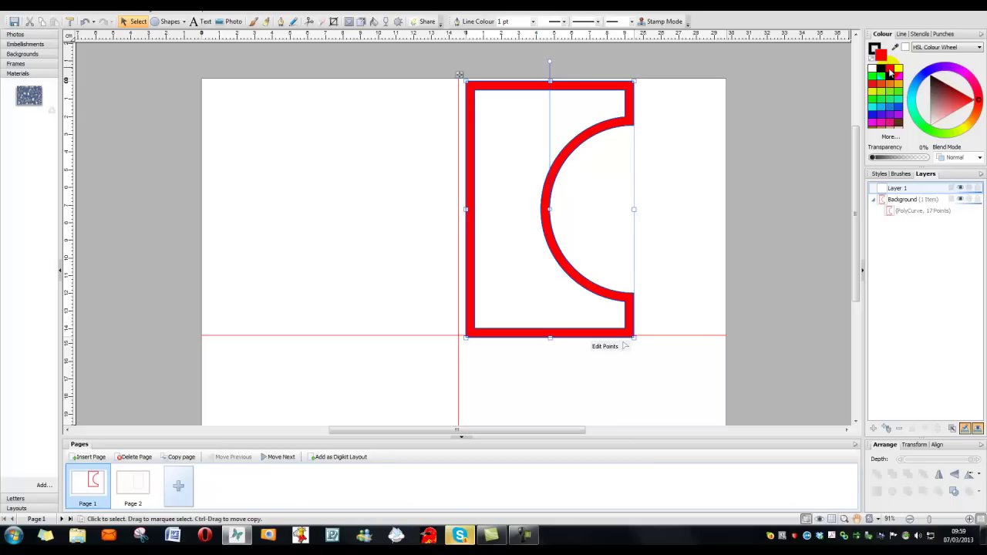
pyautogui.click(873, 69)
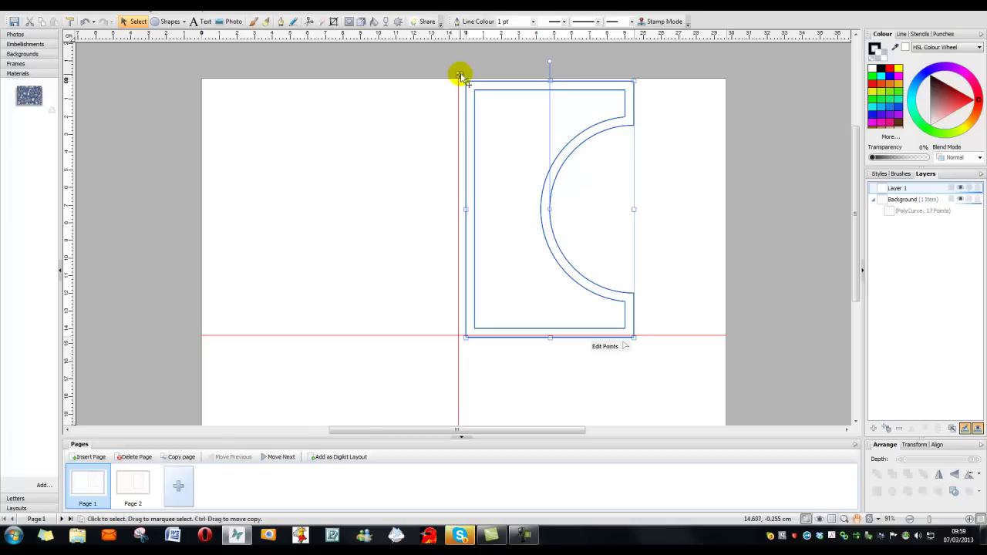
# - Duplicate the frame onto the left half of the page and add the original as a stencil in the Frames category
pyautogui.moveTo(462, 76); pyautogui.dragTo(203, 82)
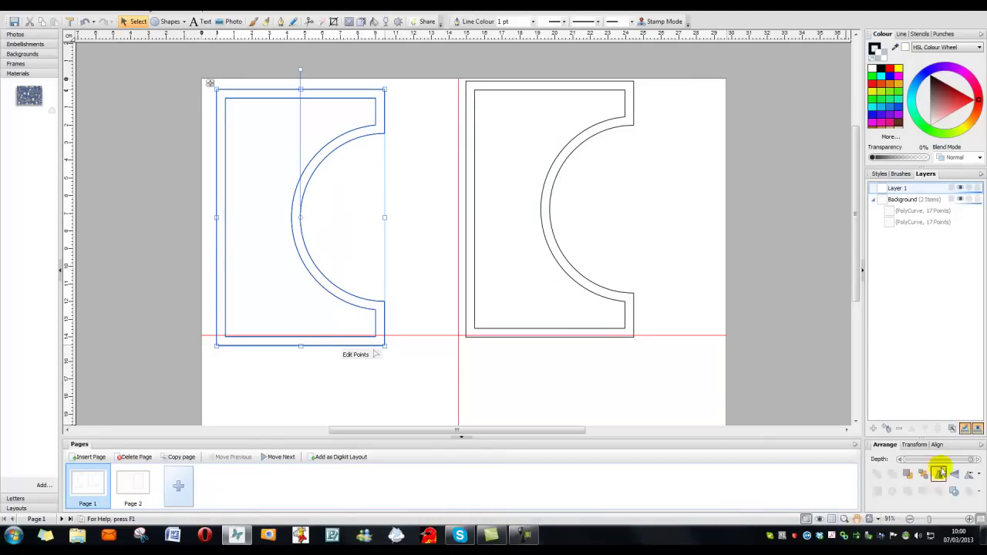
pyautogui.click(632, 80)
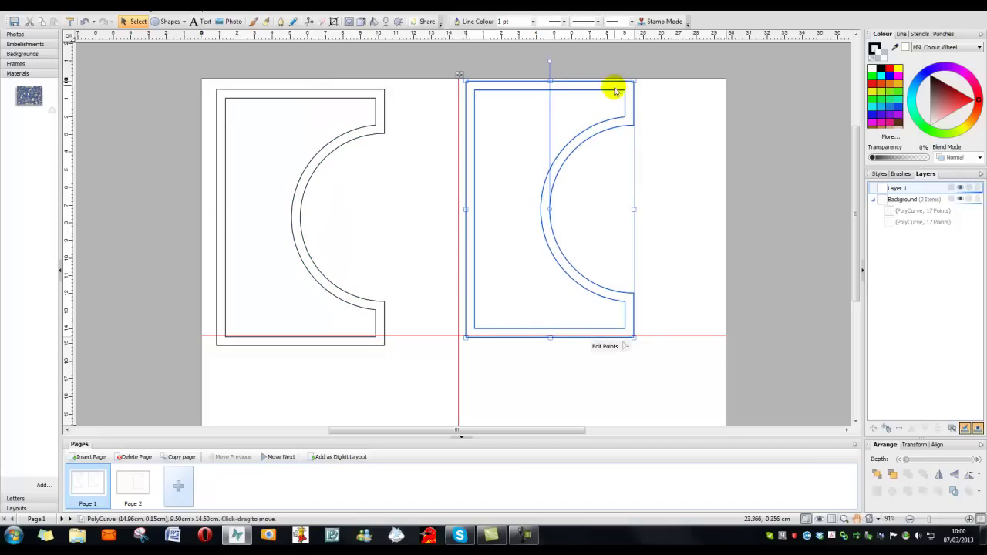
pyautogui.click(919, 36)
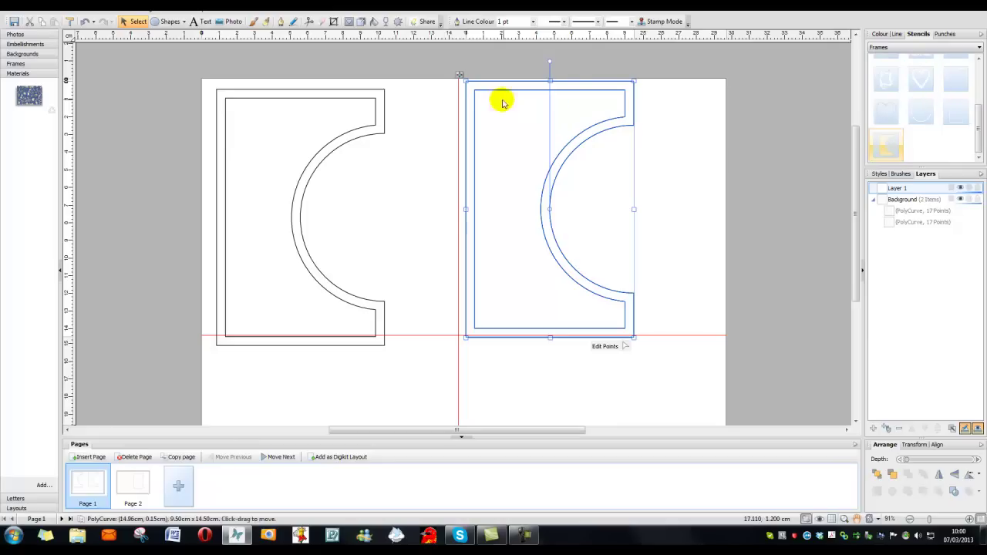
pyautogui.moveTo(459, 77); pyautogui.dragTo(923, 139)
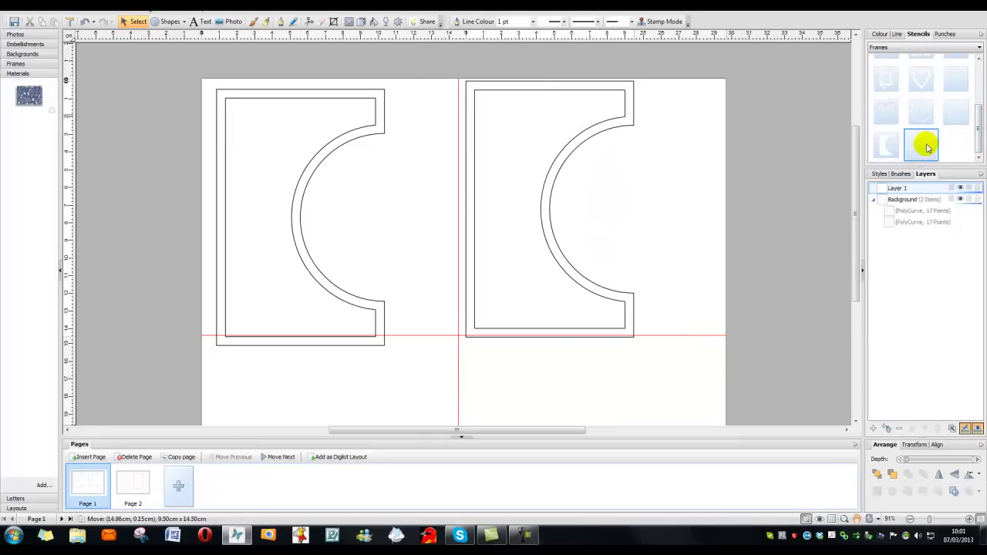
pyautogui.click(883, 48)
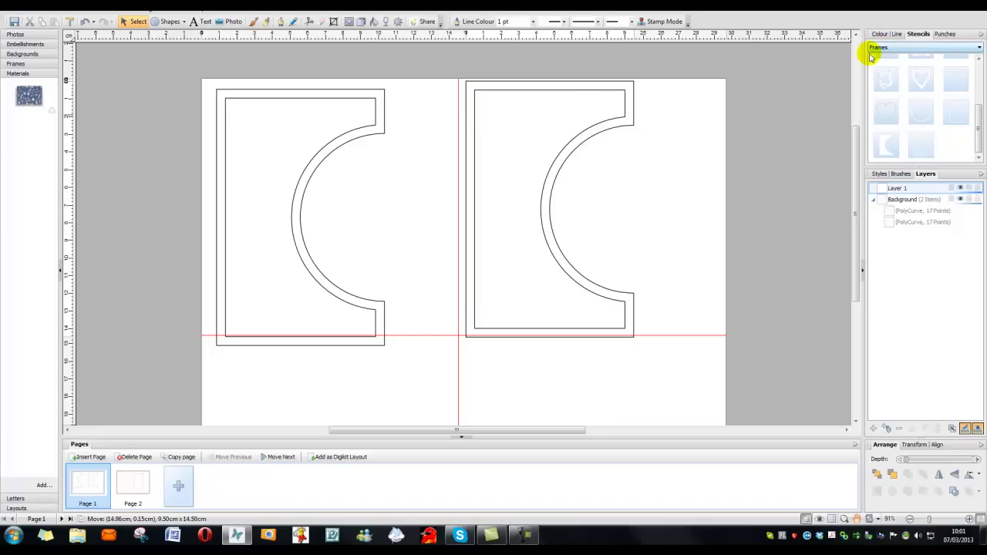
pyautogui.click(466, 216)
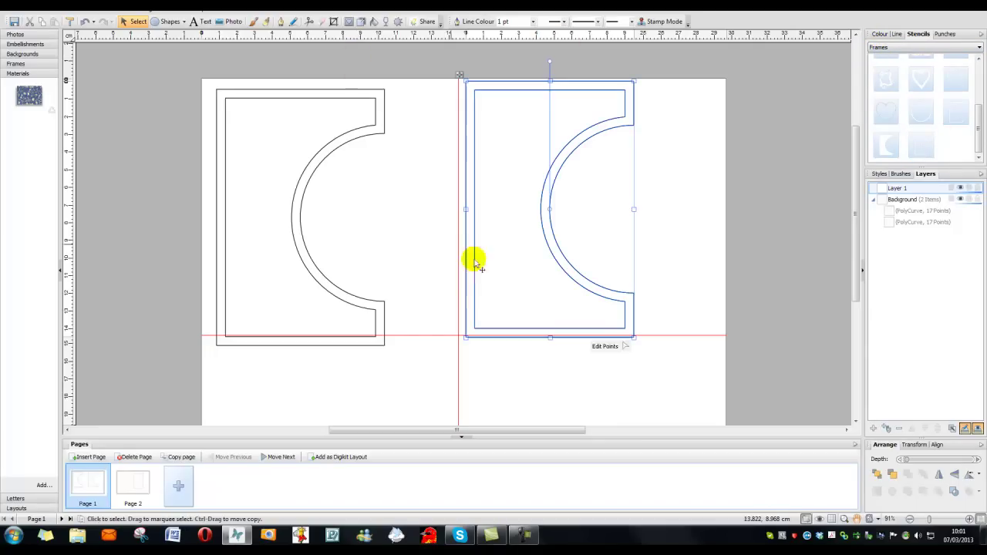
# - Move the left-hand frame copy partly off the page's left edge and delete the original frame on the right half
pyautogui.moveTo(344, 98); pyautogui.dragTo(263, 89)
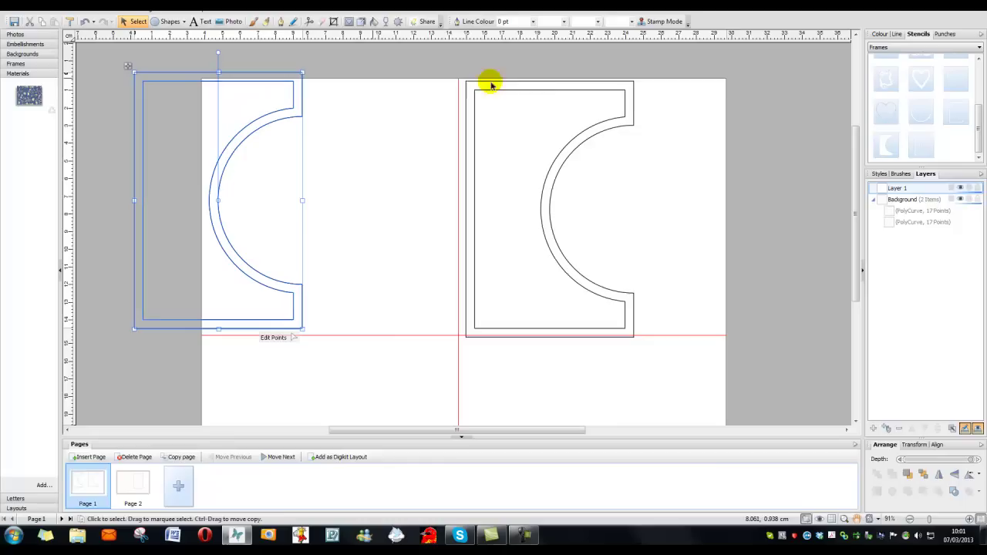
pyautogui.click(608, 90)
pyautogui.press('Delete')
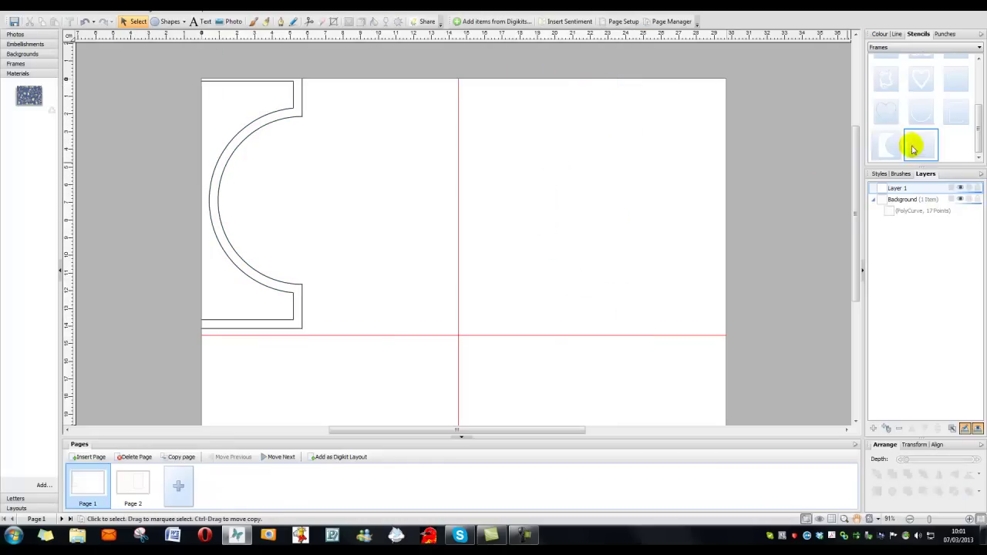
# - Place the new frame stencil on the right half of the page and enlarge it until its opening nearly fills the height above the horizontal guide
pyautogui.moveTo(926, 145); pyautogui.dragTo(553, 152)
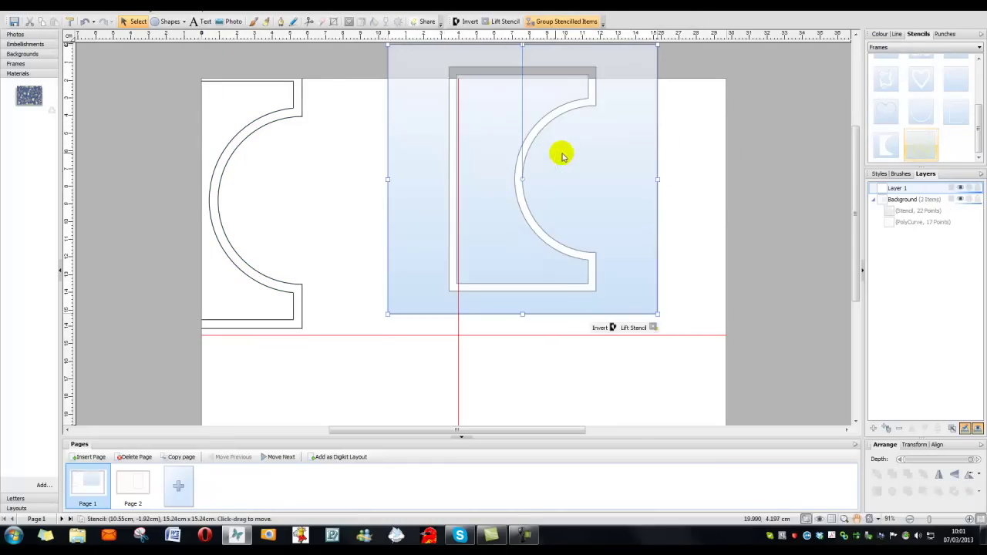
pyautogui.moveTo(645, 210); pyautogui.dragTo(646, 205)
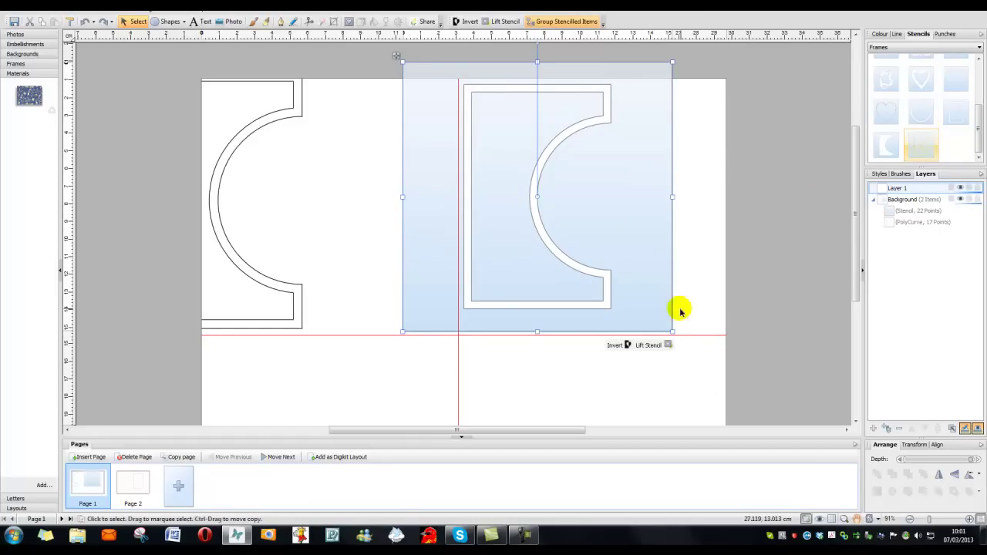
pyautogui.moveTo(672, 331); pyautogui.dragTo(697, 353)
pyautogui.moveTo(668, 304); pyautogui.dragTo(667, 303)
pyautogui.moveTo(692, 353); pyautogui.dragTo(698, 358)
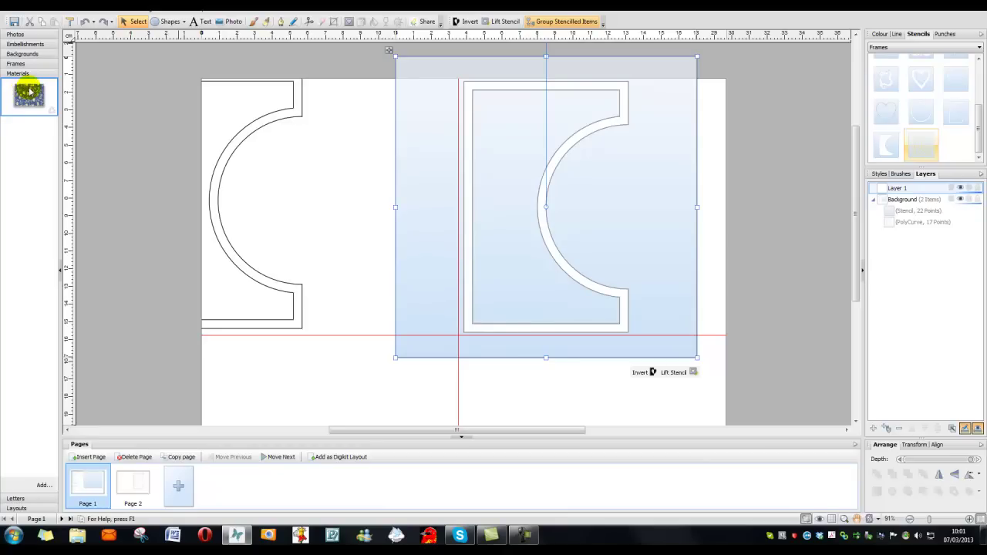
pyautogui.moveTo(29, 94); pyautogui.dragTo(588, 139)
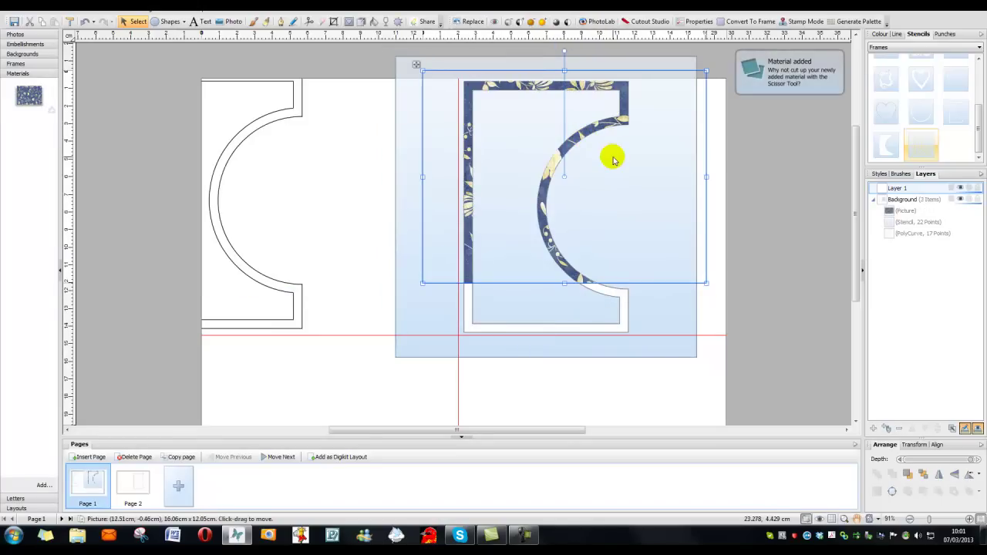
pyautogui.moveTo(613, 166); pyautogui.dragTo(622, 176)
pyautogui.moveTo(712, 288); pyautogui.dragTo(792, 388)
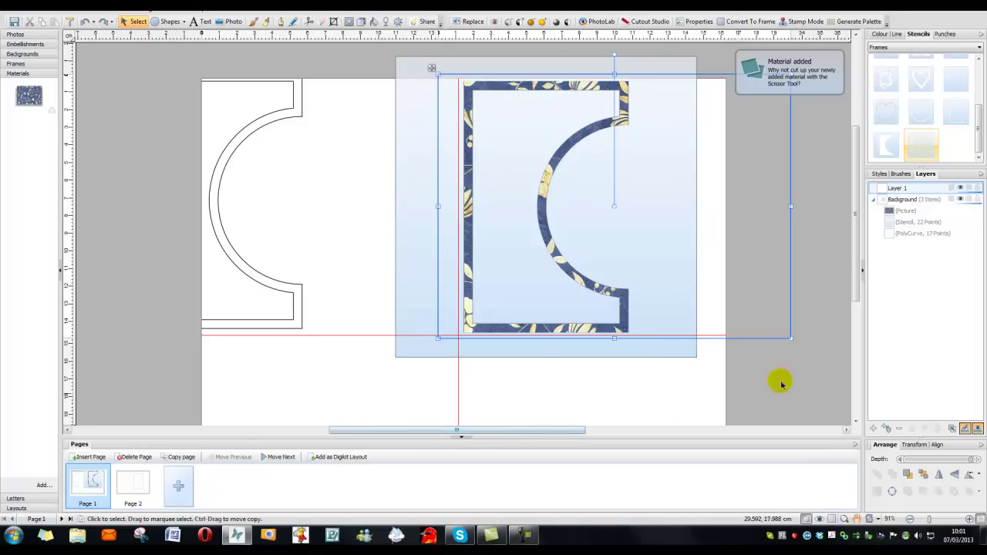
pyautogui.press('Delete')
# - Place the blue floral material on the stencil, shrink it to about 6.1 by 4.6 cm and move it over the frame's upper left corner
pyautogui.moveTo(32, 94); pyautogui.dragTo(587, 147)
pyautogui.moveTo(663, 316); pyautogui.dragTo(487, 188)
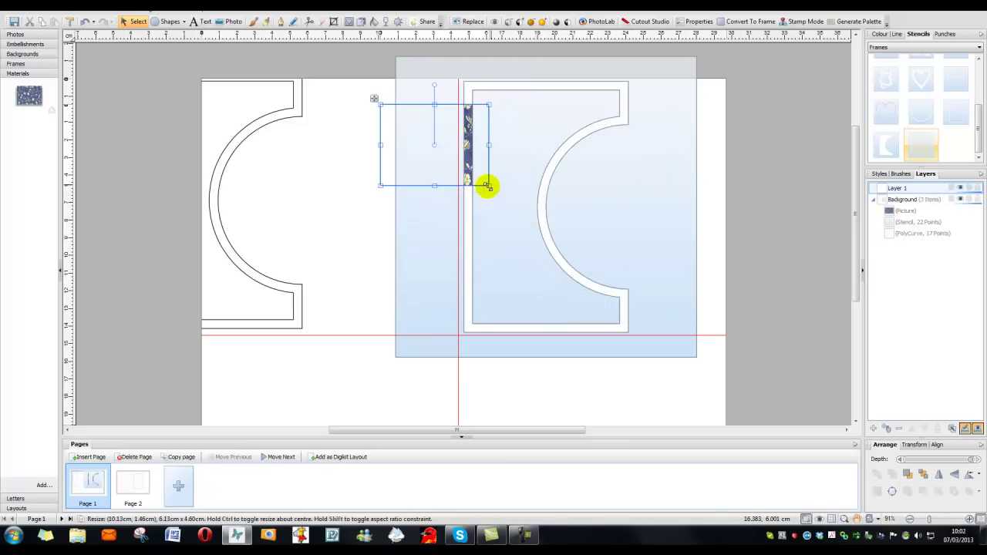
pyautogui.moveTo(463, 132); pyautogui.dragTo(474, 93)
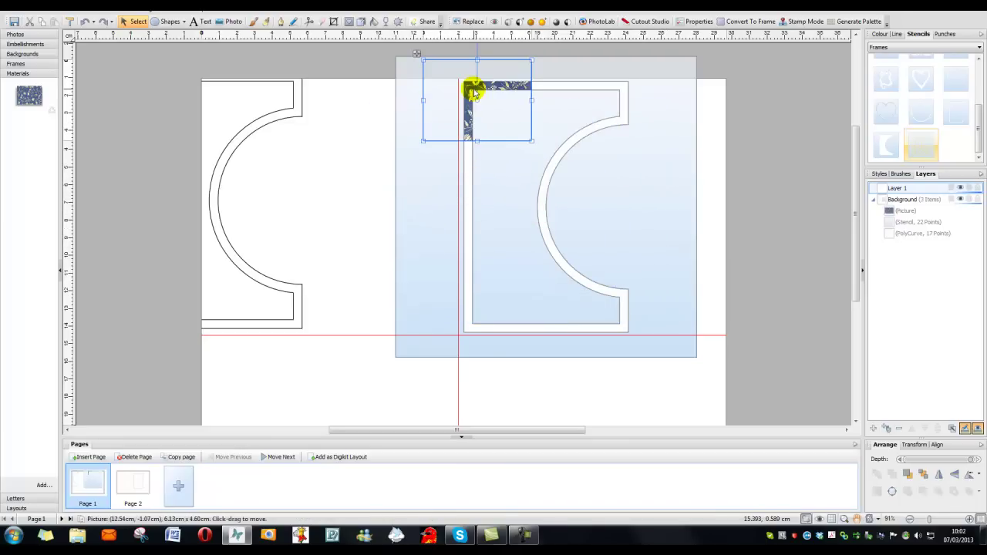